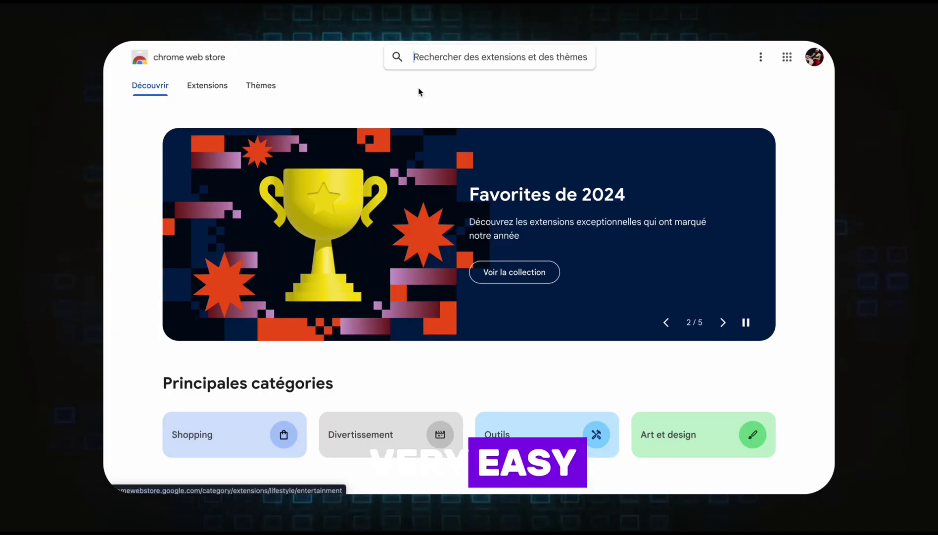
Search the Chrome Web Store for "zen" and open the suggested extension Free VPN ZenMate-Best VPN for Chrome.
{"action": "type", "text": "zen"}
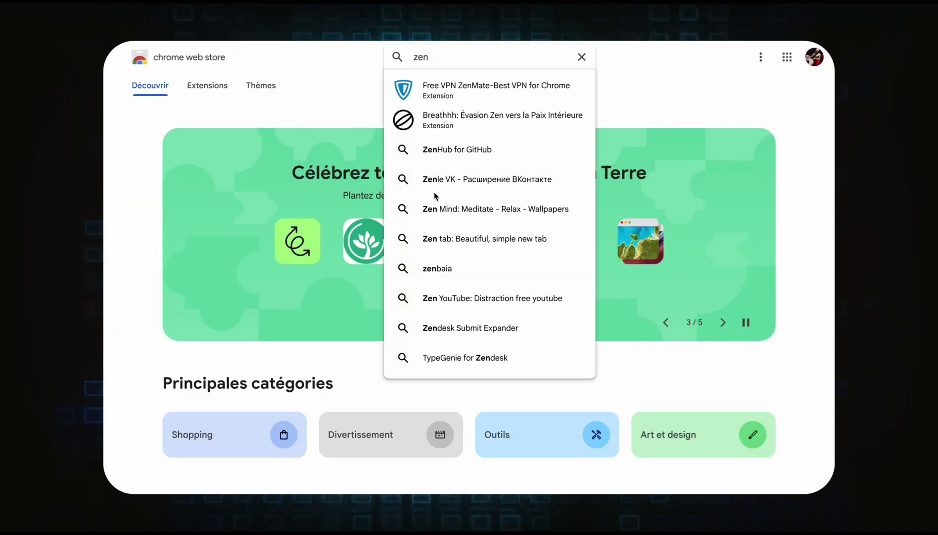
{"action": "left_click", "coordinate": [432, 95]}
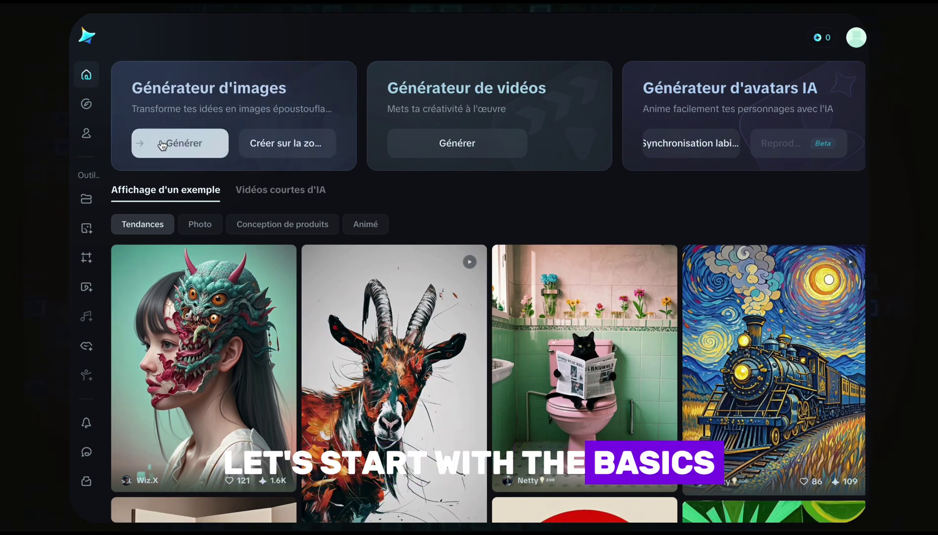
Open the image generator and enter the prompt "Realistic young woman in natural light, short curly hair, standing in front of a large window, photography style".
{"action": "left_click", "coordinate": [168, 147]}
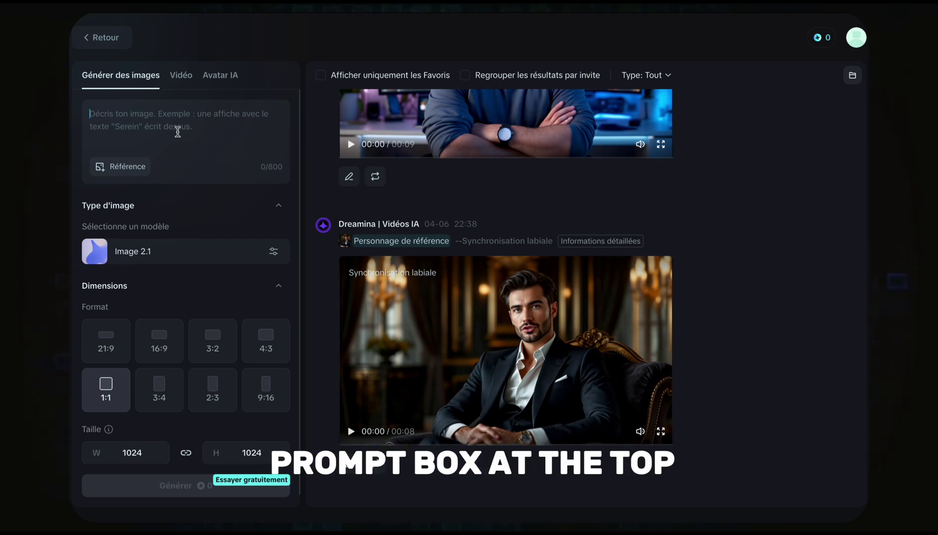
{"action": "type", "text": "Realistic young woman in natural light, short curly hair, standing in front of a large window, photography style"}
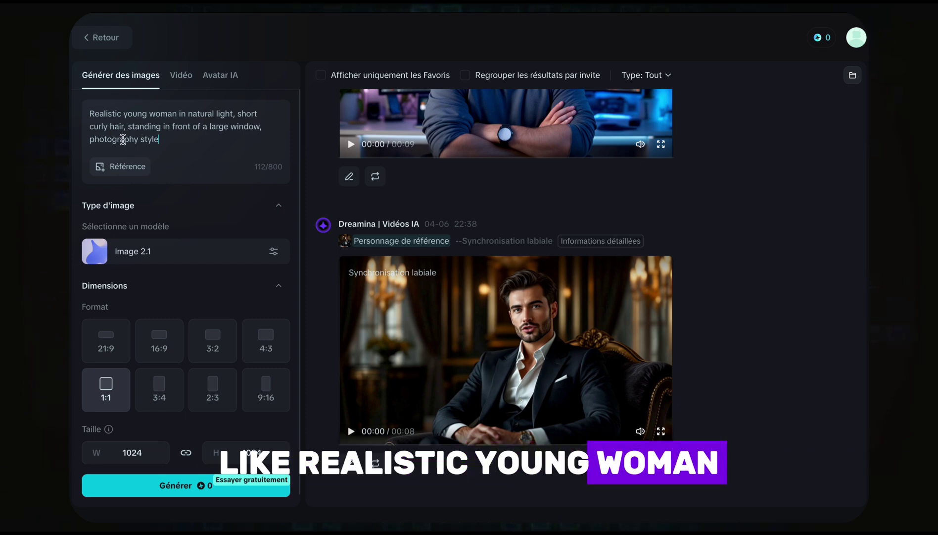
Select the Image 2.1 model, set the format to 16:9 and generate the images.
{"action": "left_click", "coordinate": [164, 251]}
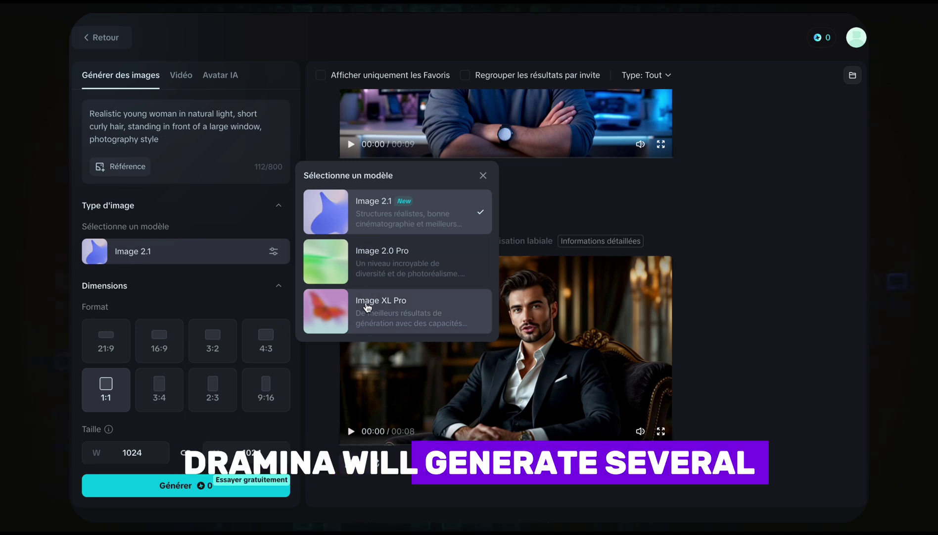
{"action": "left_click", "coordinate": [369, 211]}
{"action": "scroll", "coordinate": [173, 267], "scroll_direction": "down", "scroll_amount": 1}
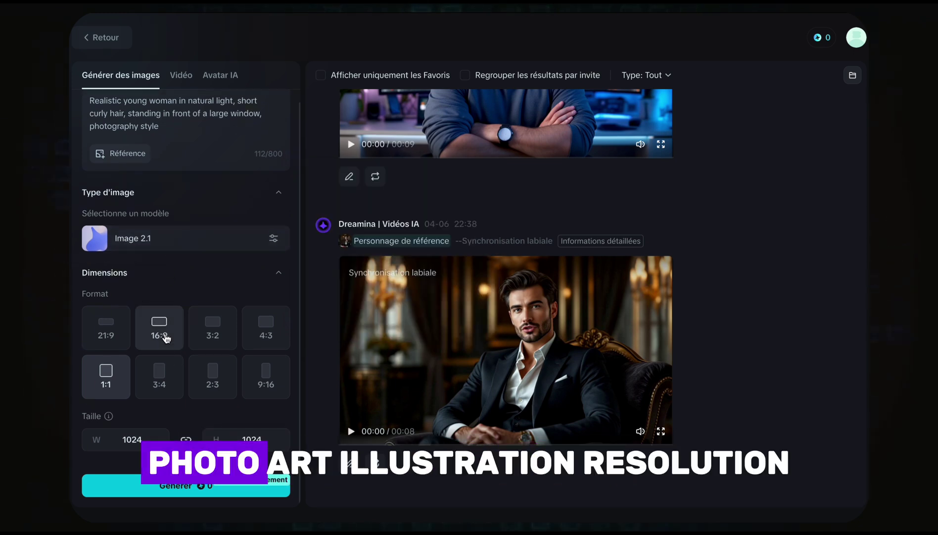
{"action": "left_click", "coordinate": [165, 335]}
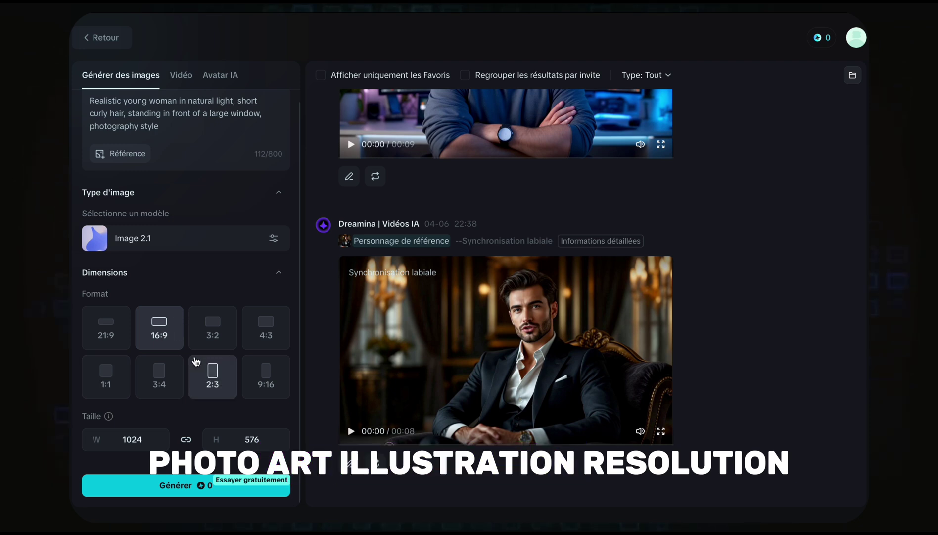
{"action": "left_click", "coordinate": [204, 484]}
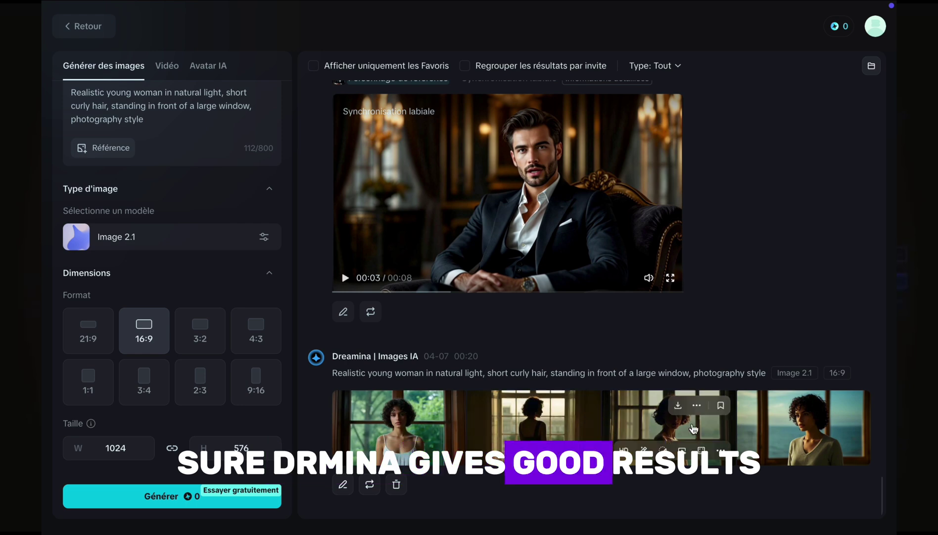
Examine the generated images of the curly-haired woman one after another in the enlarged view.
{"action": "left_click", "coordinate": [386, 420]}
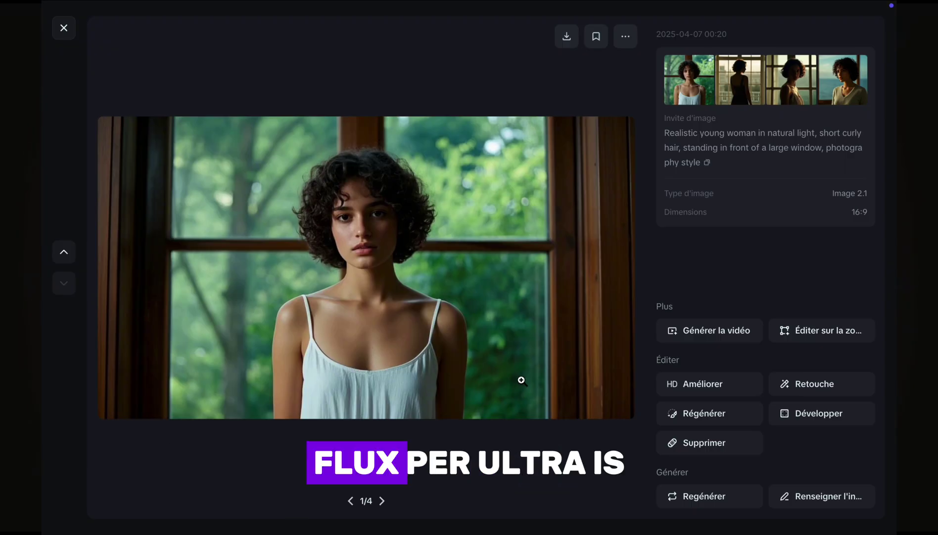
{"action": "left_click", "coordinate": [382, 501]}
{"action": "left_click", "coordinate": [382, 501]}
{"action": "left_click", "coordinate": [382, 501]}
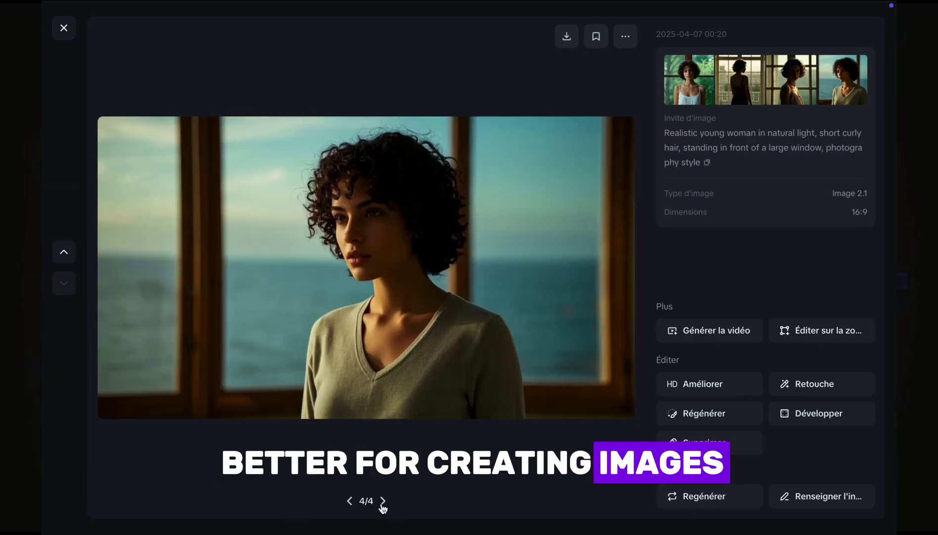
{"action": "left_click", "coordinate": [382, 501]}
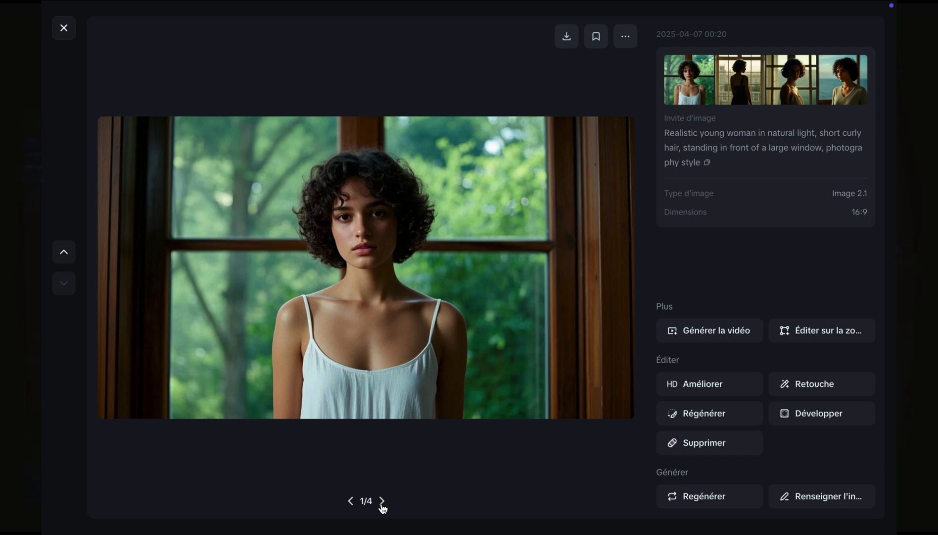
{"action": "left_click", "coordinate": [383, 501]}
{"action": "left_click", "coordinate": [383, 501]}
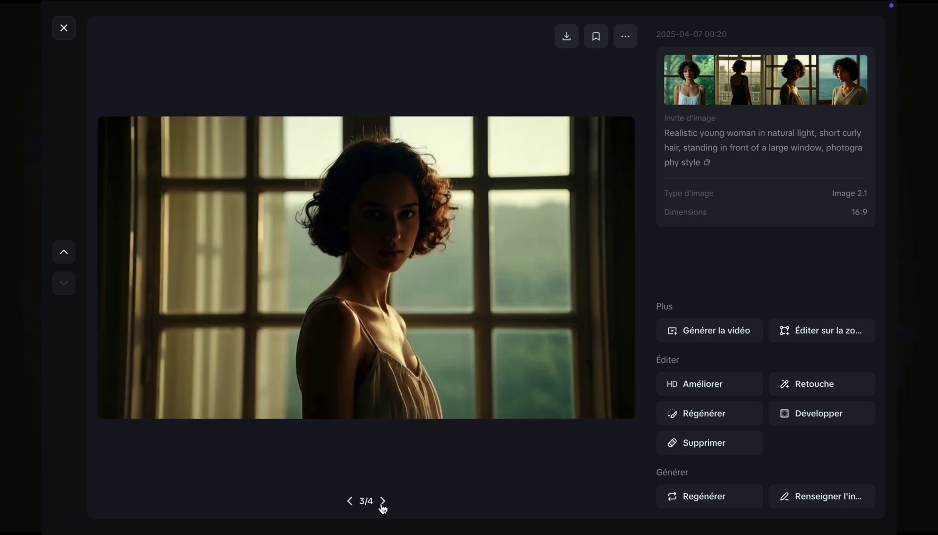
{"action": "left_click", "coordinate": [382, 501]}
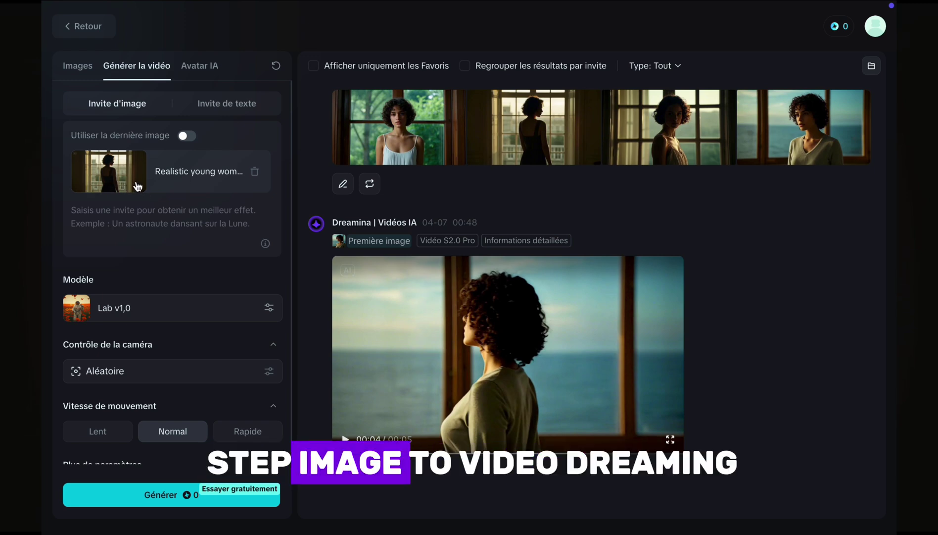
Enter the video prompt "add motion" for the window image and use the Lab v1,0 model.
{"action": "type", "text": "add motion"}
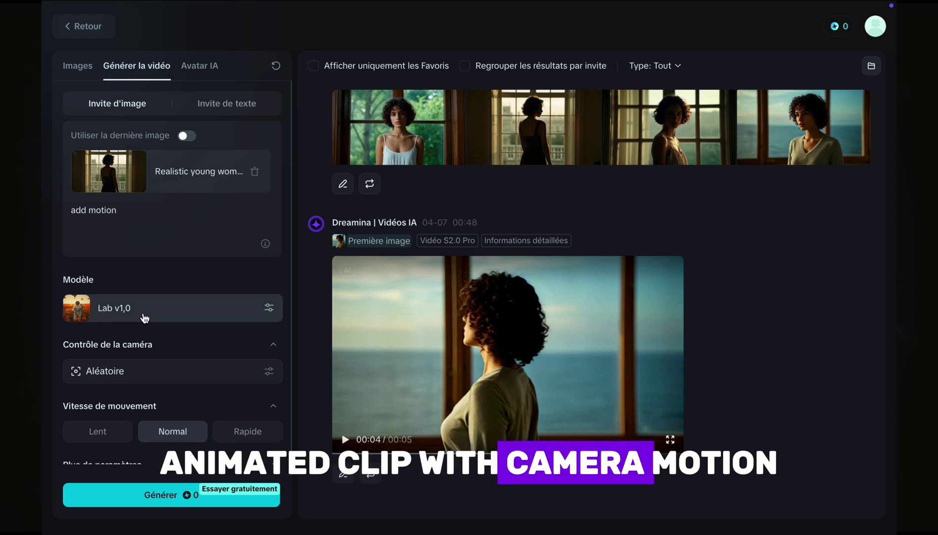
{"action": "left_click", "coordinate": [233, 310]}
{"action": "left_click", "coordinate": [314, 350]}
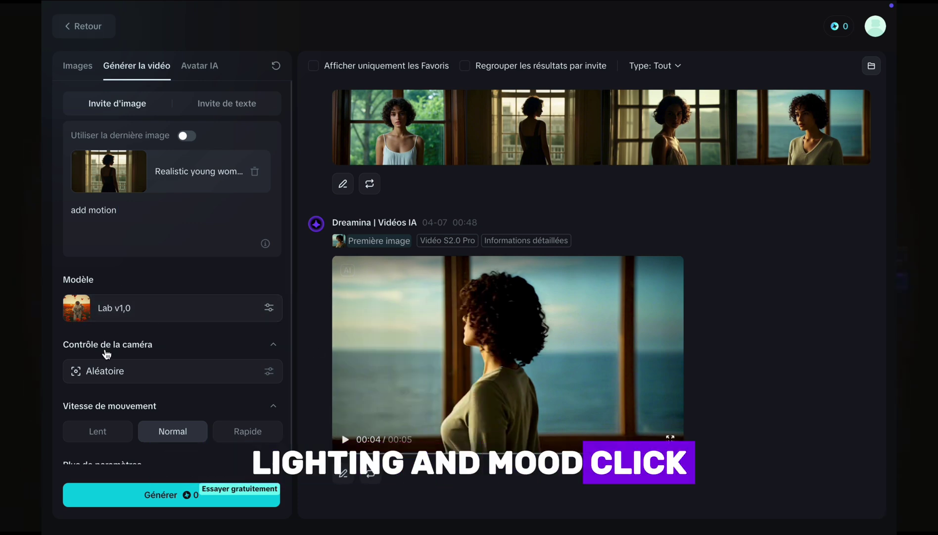
Try the Zoom avant camera movement, then set the camera control to Aléatoire and confirm it.
{"action": "left_click", "coordinate": [227, 375]}
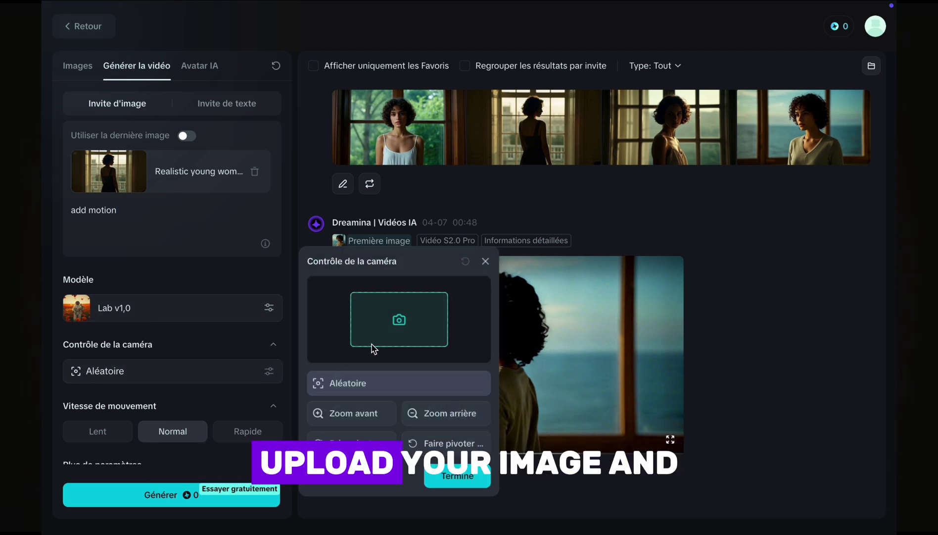
{"action": "left_click", "coordinate": [349, 412]}
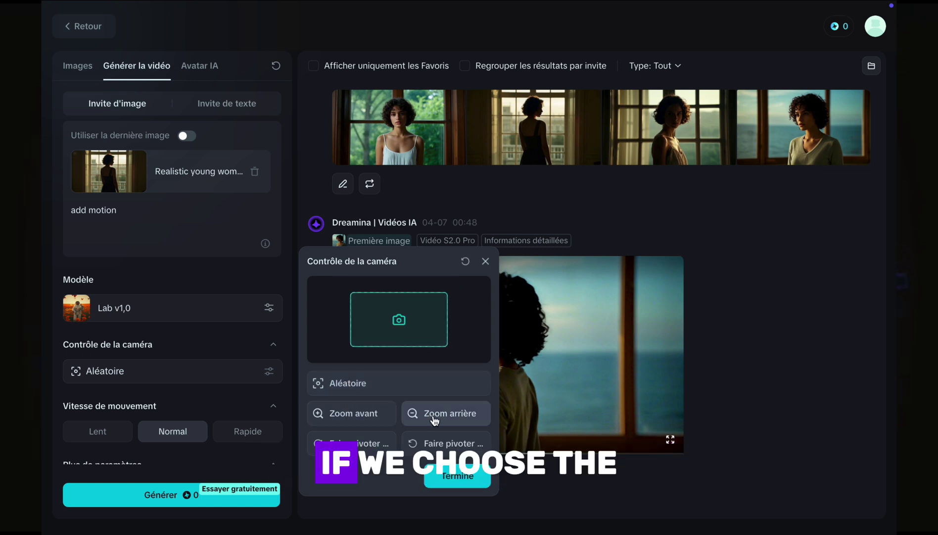
{"action": "left_click", "coordinate": [394, 378]}
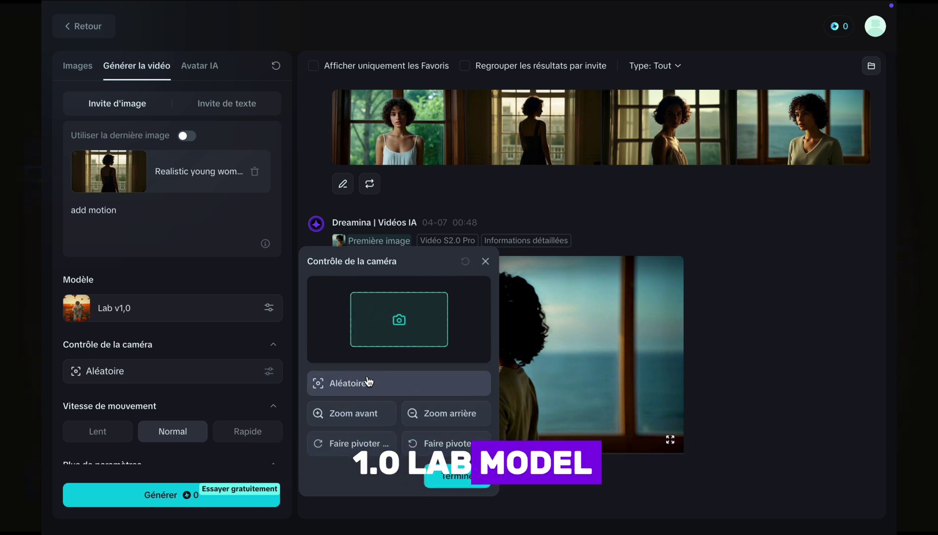
{"action": "left_click", "coordinate": [457, 476]}
Set the movement speed to Normal and generate the video from the window image.
{"action": "scroll", "coordinate": [198, 337], "scroll_direction": "down", "scroll_amount": 2}
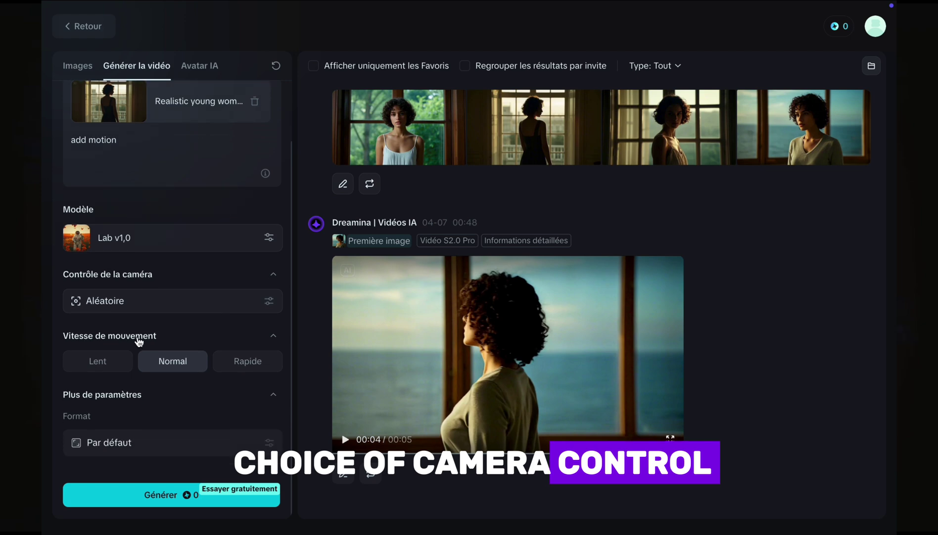
{"action": "left_click", "coordinate": [126, 361]}
{"action": "left_click", "coordinate": [173, 361]}
{"action": "left_click", "coordinate": [236, 365]}
{"action": "left_click", "coordinate": [207, 366]}
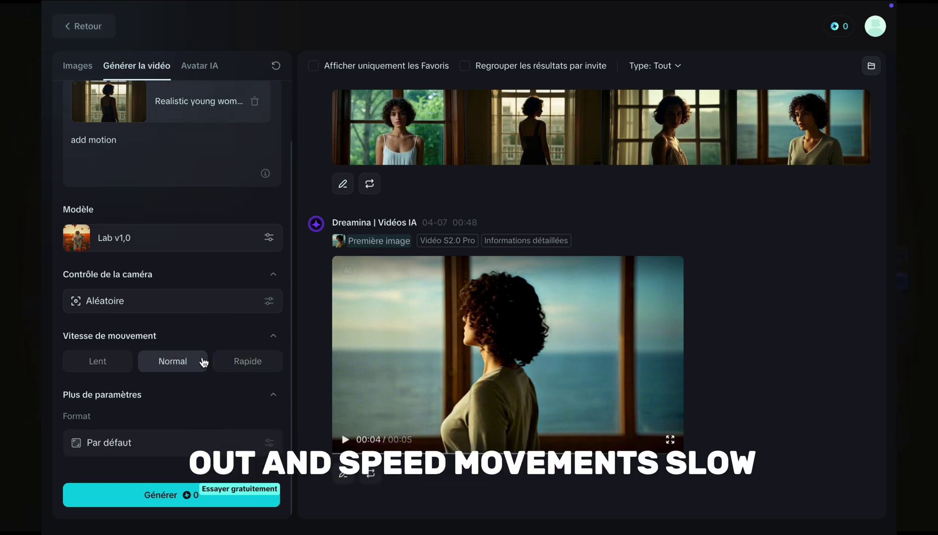
{"action": "left_click", "coordinate": [176, 495]}
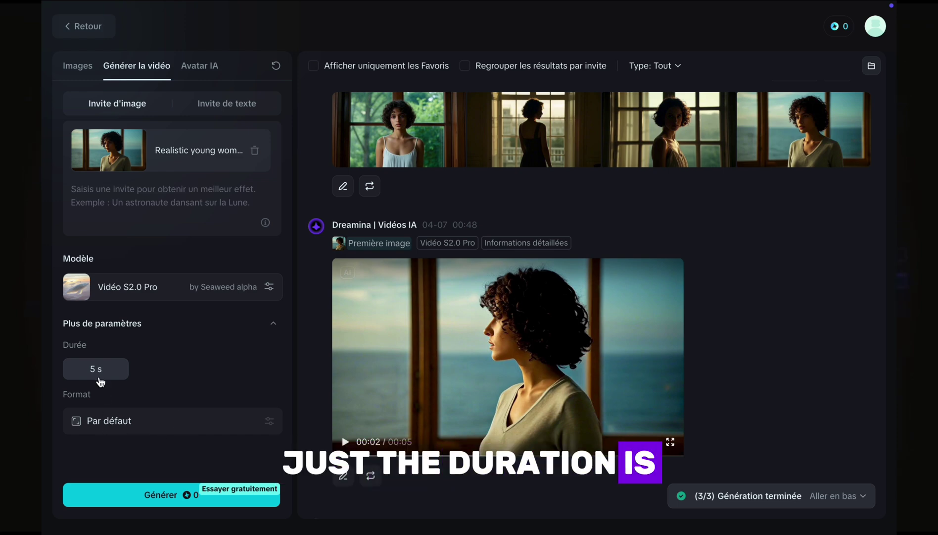
Generate a 5 s video from the image of the woman by the sea with the Vidéo S2.0 Pro model.
{"action": "left_click", "coordinate": [169, 501]}
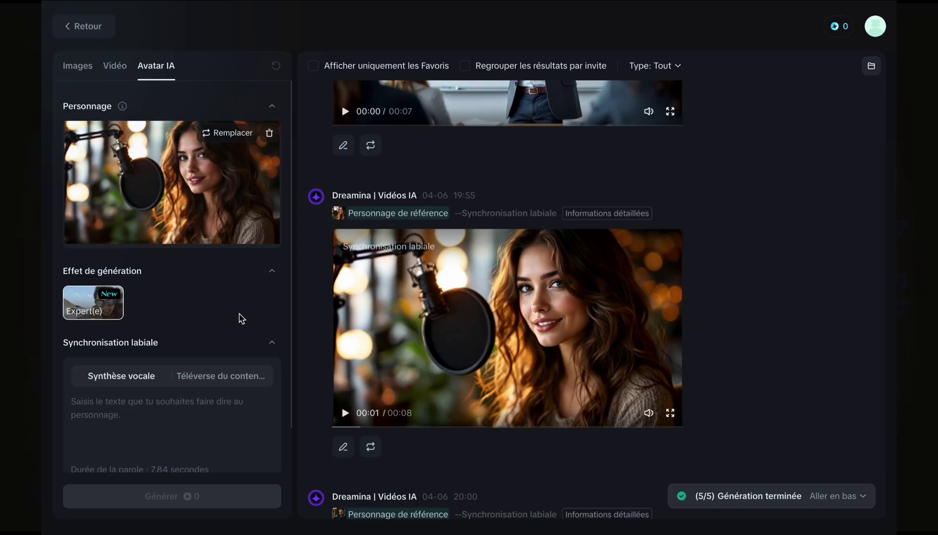
{"action": "scroll", "coordinate": [312, 291], "scroll_direction": "down", "scroll_amount": 10}
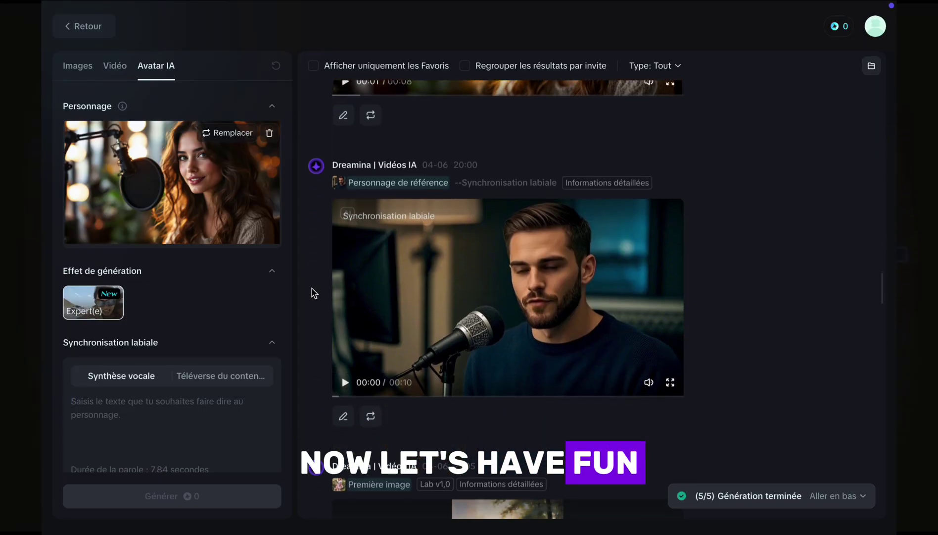
{"action": "scroll", "coordinate": [314, 293], "scroll_direction": "down", "scroll_amount": 10}
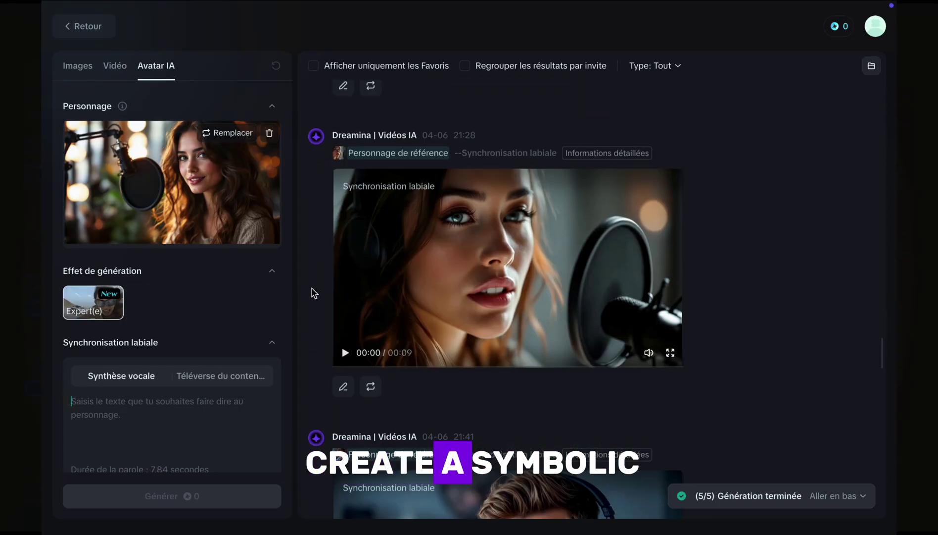
{"action": "scroll", "coordinate": [313, 291], "scroll_direction": "up", "scroll_amount": 1}
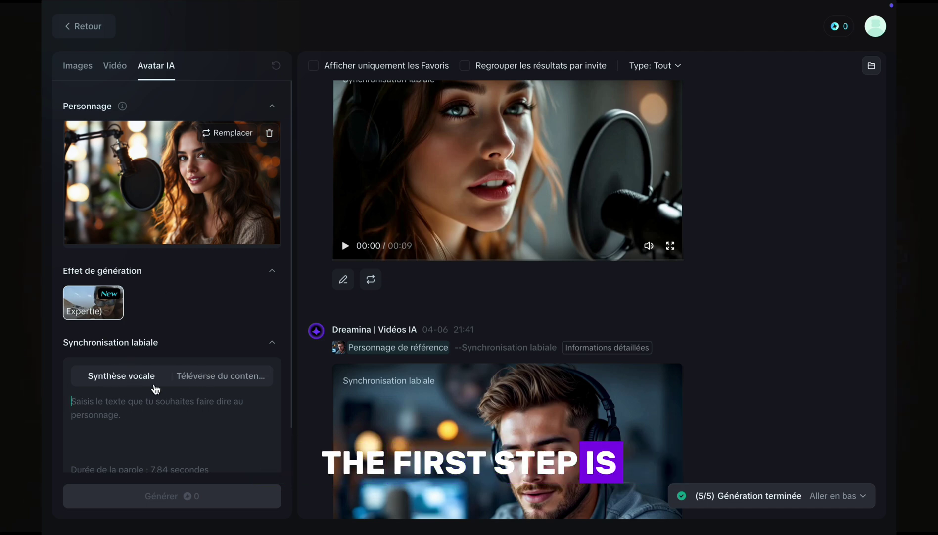
Enter the avatar's speech "Finally, the solution to the problem everyone is looking for. Today, we have a tool that brings together all our difficulties".
{"action": "left_click", "coordinate": [122, 403]}
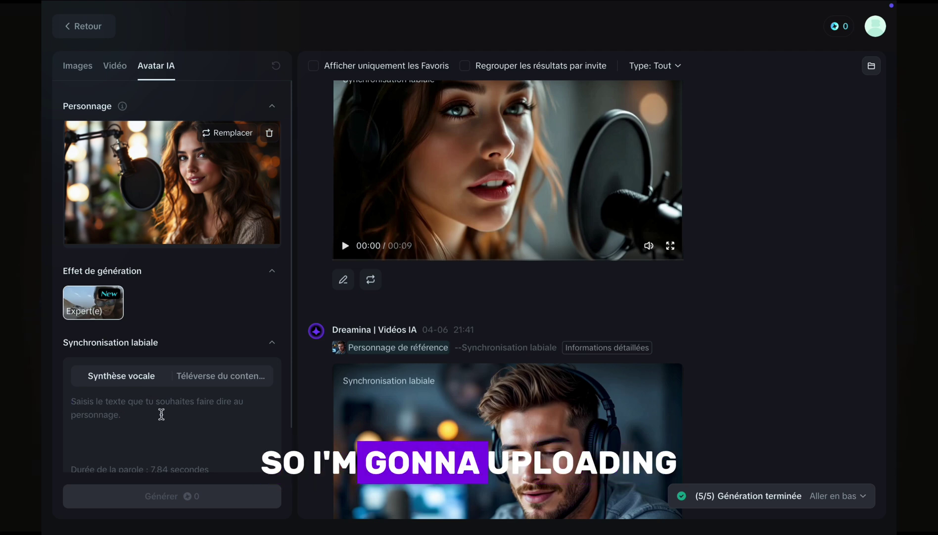
{"action": "type", "text": "Finally, the solution to the problem everyone is looking for. Today, we have a tool that brings together all our difficulties"}
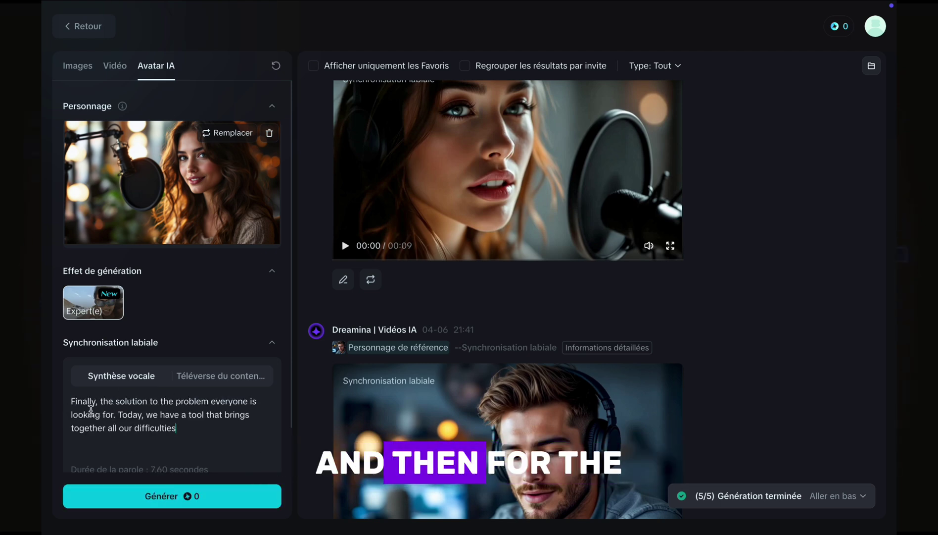
{"action": "mouse_move", "coordinate": [166, 495]}
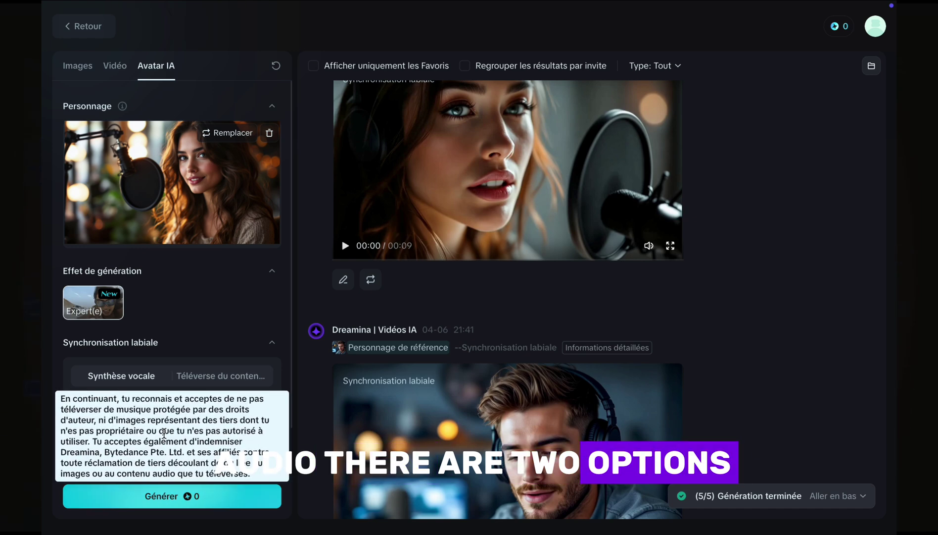
Choose the female voice Sarah for the speech and generate the lip-synced avatar video.
{"action": "scroll", "coordinate": [180, 410], "scroll_direction": "down", "scroll_amount": 1}
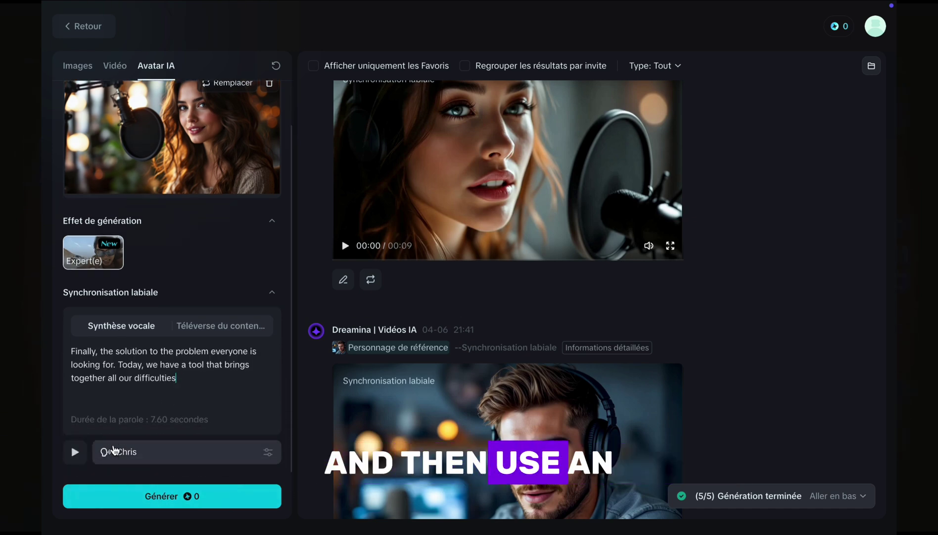
{"action": "left_click", "coordinate": [108, 451]}
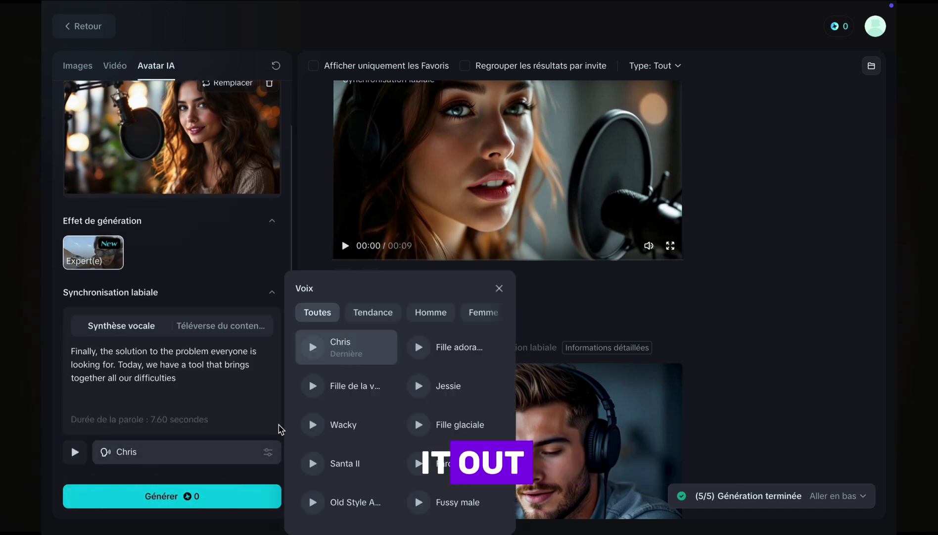
{"action": "left_click", "coordinate": [425, 312]}
{"action": "left_click", "coordinate": [465, 312]}
{"action": "left_click", "coordinate": [358, 381]}
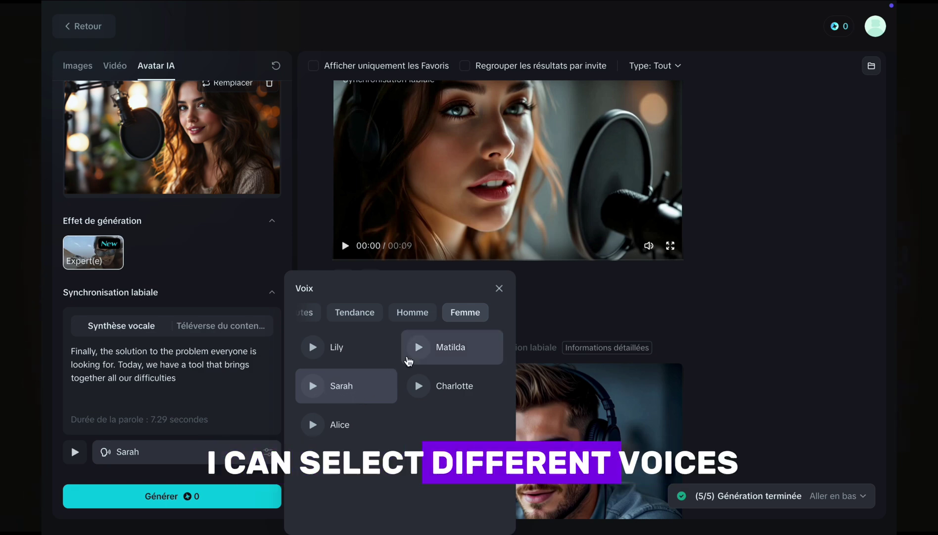
{"action": "left_click", "coordinate": [151, 499]}
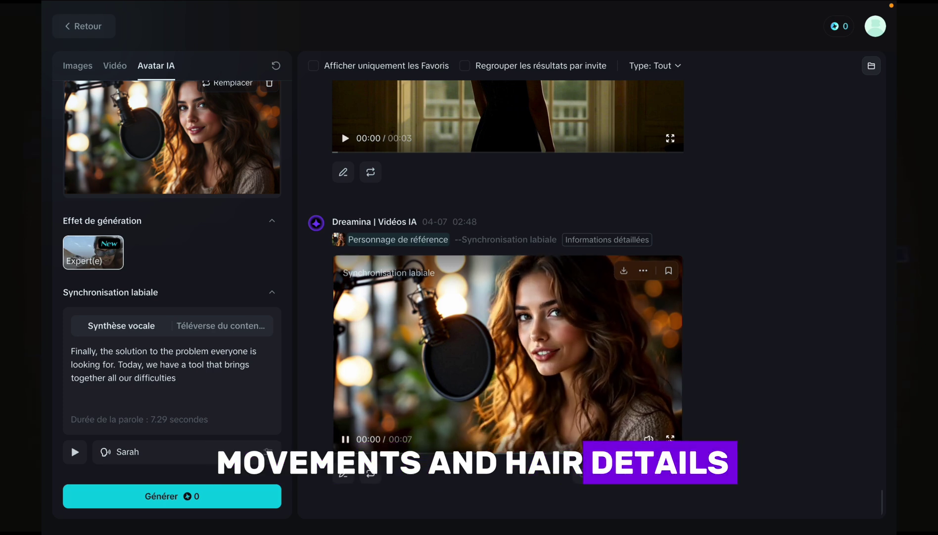
View the new lip-sync video of the woman at the microphone in full screen.
{"action": "left_click", "coordinate": [670, 438]}
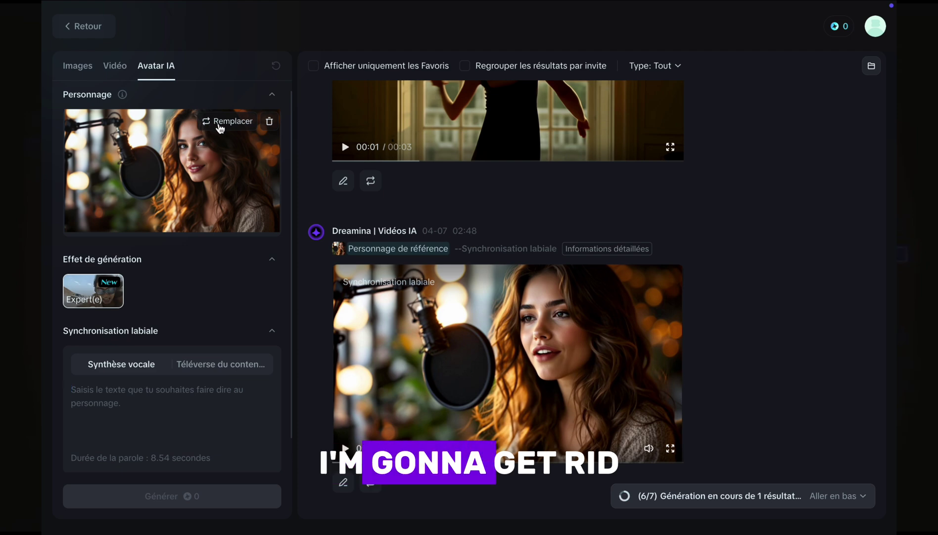
Replace the avatar character with the image of the bearded man in a suit speaking before a whiteboard.
{"action": "left_click", "coordinate": [216, 127]}
{"action": "left_click", "coordinate": [230, 71]}
{"action": "left_click", "coordinate": [245, 186]}
{"action": "scroll", "coordinate": [414, 223], "scroll_direction": "down", "scroll_amount": 3}
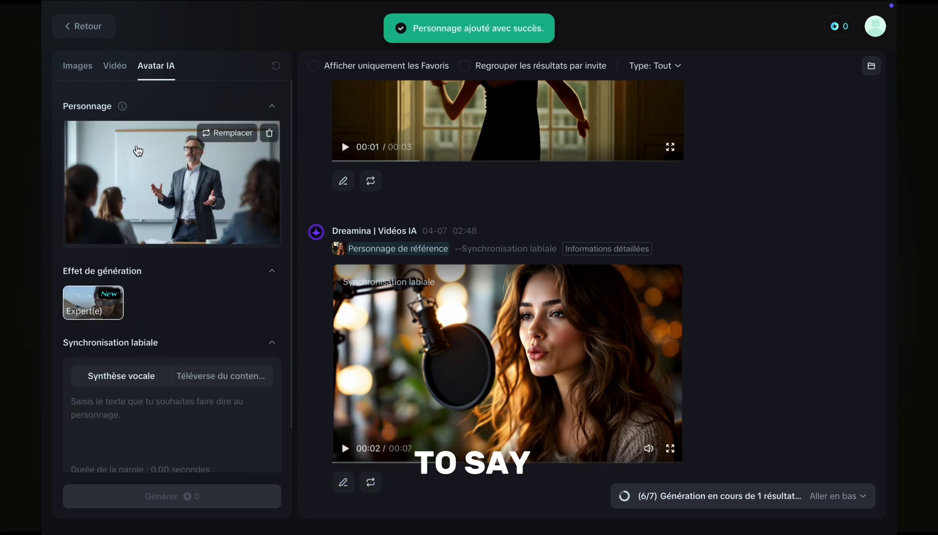
{"action": "scroll", "coordinate": [182, 301], "scroll_direction": "down", "scroll_amount": 1}
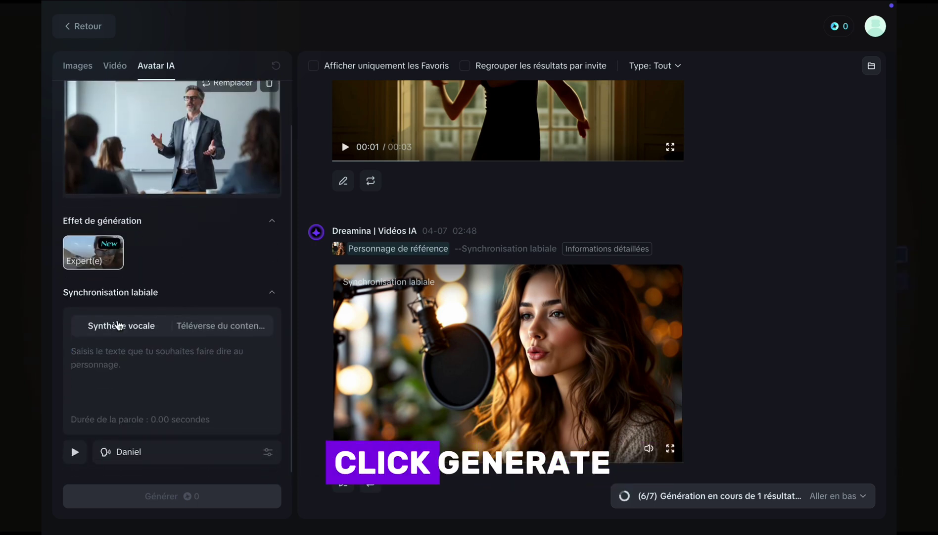
Enter the speech "In this video, I'm going to show you one of the most promising new AI tools out there: Dreamina, developed by CapCut.".
{"action": "left_click", "coordinate": [107, 366]}
{"action": "type", "text": "In this video, I'm going to show you one of the most promising new AI tools out there: Dreamina, developed by CapCut."}
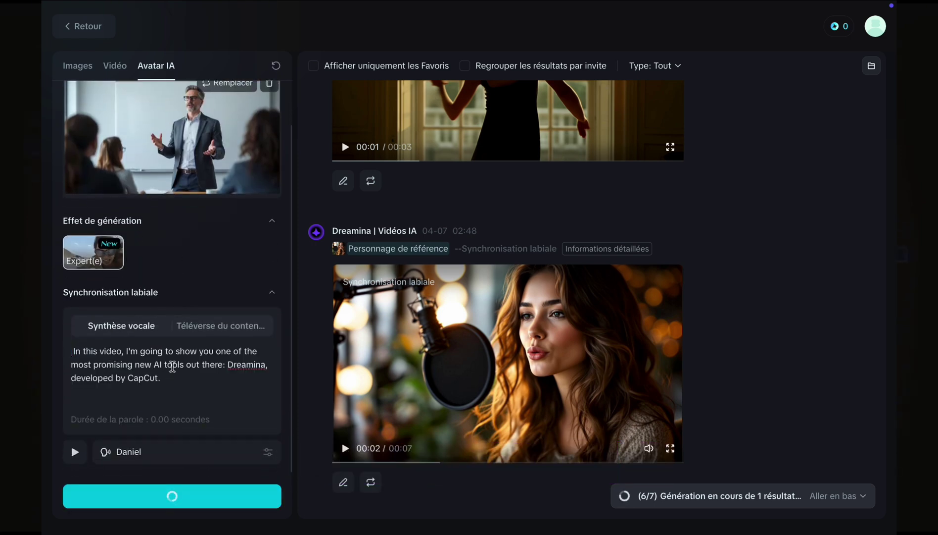
Choose the voice Daniel for the bearded man's speech and generate the lip-synced avatar video.
{"action": "left_click", "coordinate": [113, 452]}
{"action": "left_click", "coordinate": [313, 347]}
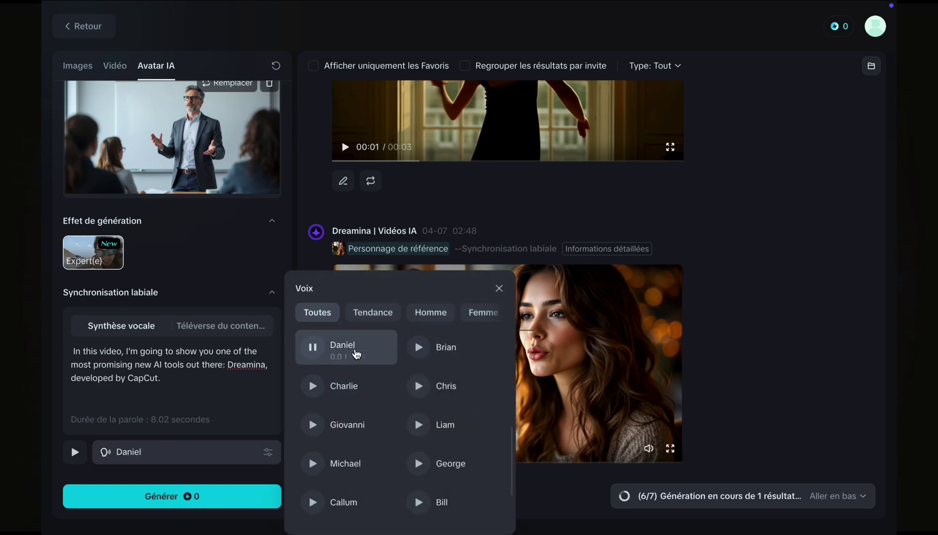
{"action": "left_click", "coordinate": [193, 495]}
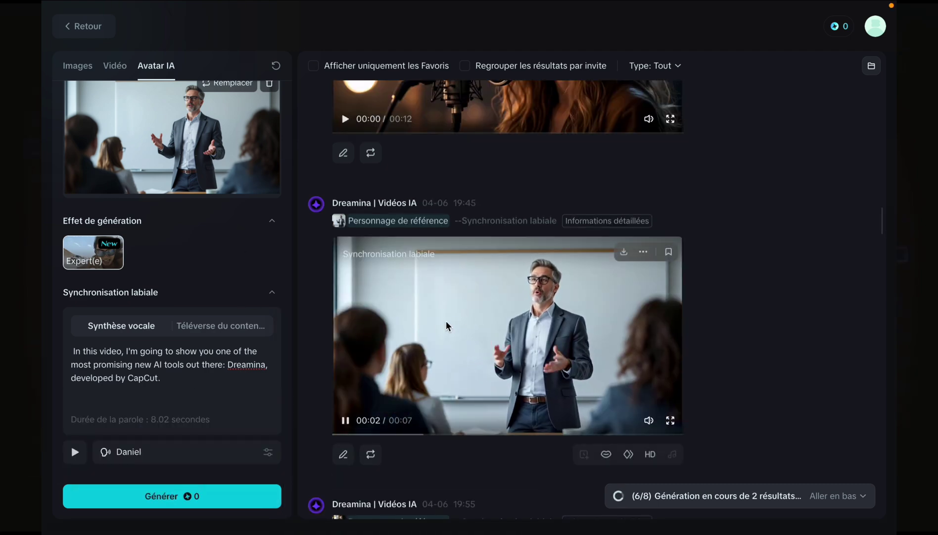
Watch the lip-sync video of the man at the whiteboard in the enlarged viewer, close it and mute the preview.
{"action": "left_click", "coordinate": [470, 326]}
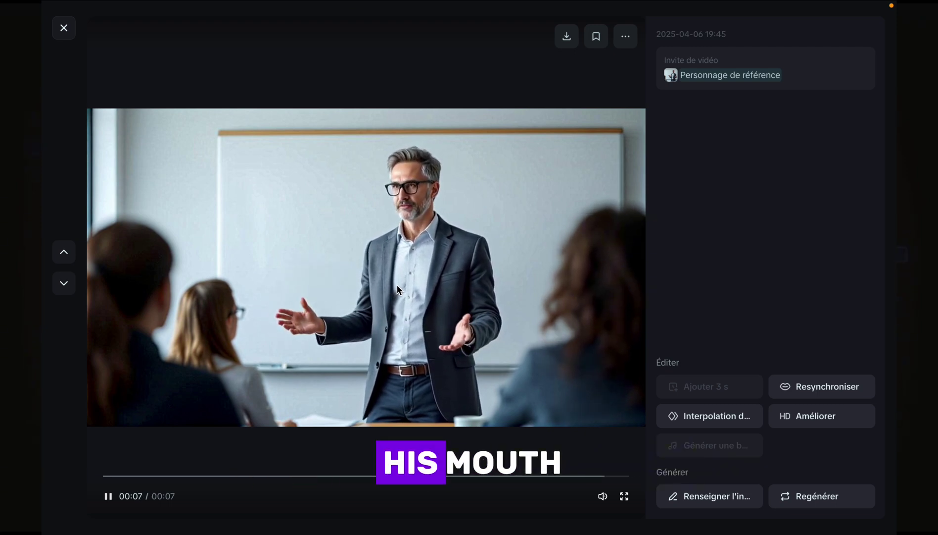
{"action": "left_click", "coordinate": [64, 29]}
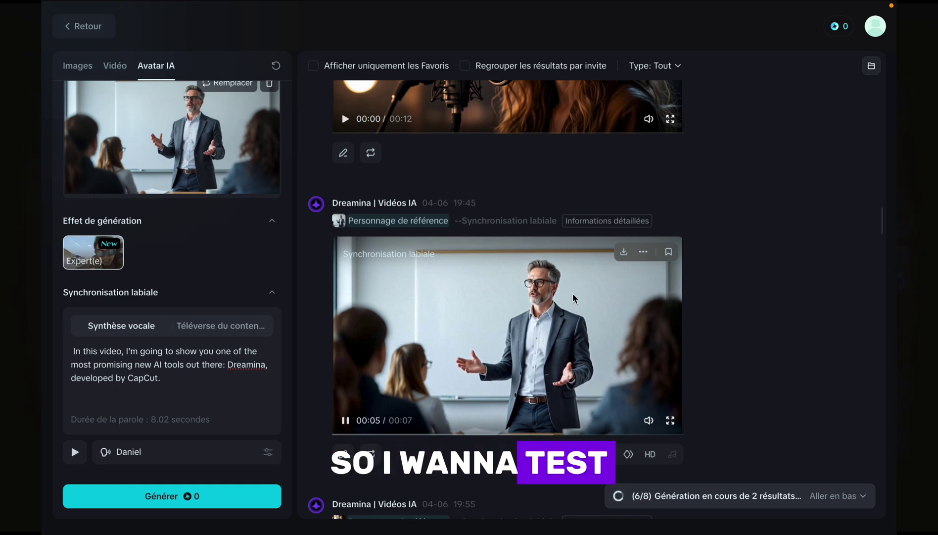
{"action": "left_click", "coordinate": [648, 420]}
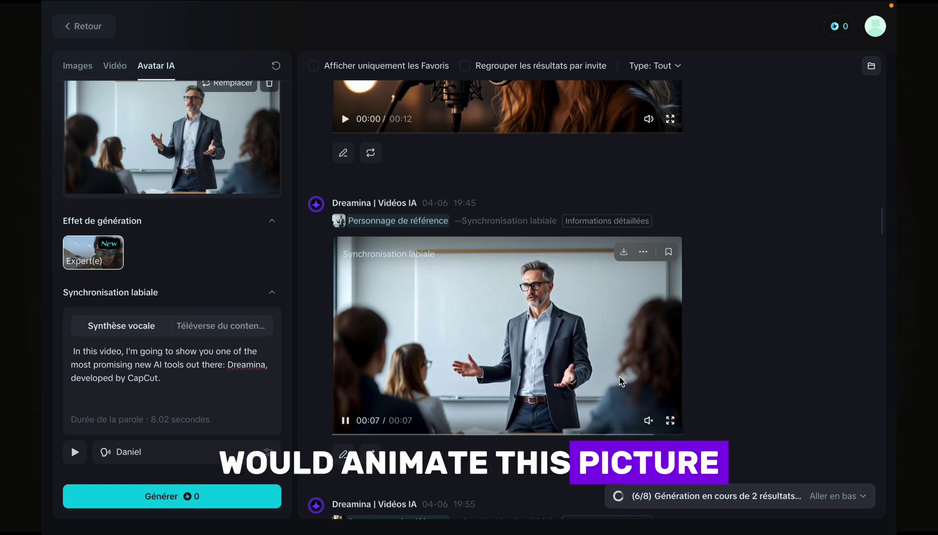
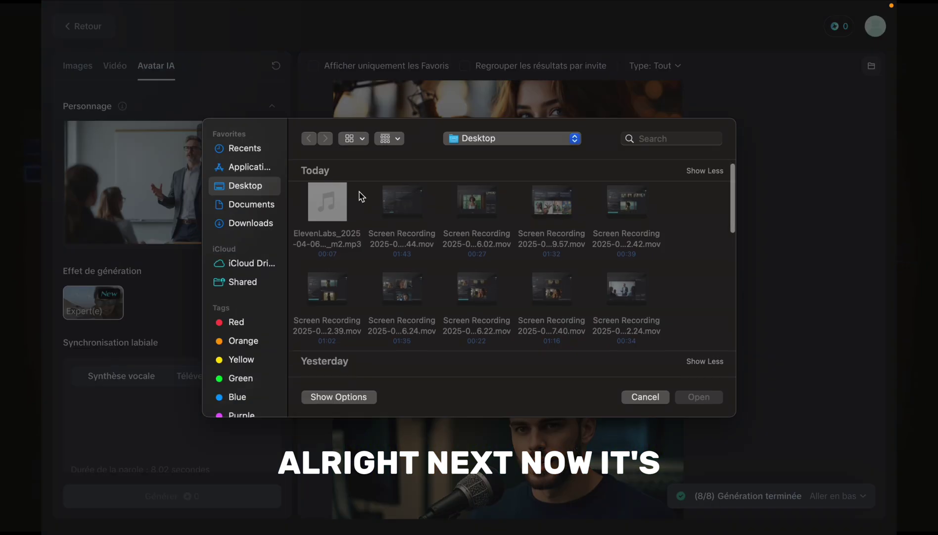
Replace the character with the image of the woman singing into a studio microphone and upload 0406 (1)(1).MP3 as the lip-sync audio.
{"action": "scroll", "coordinate": [360, 193], "scroll_direction": "down", "scroll_amount": 5}
{"action": "double_click", "coordinate": [536, 263]}
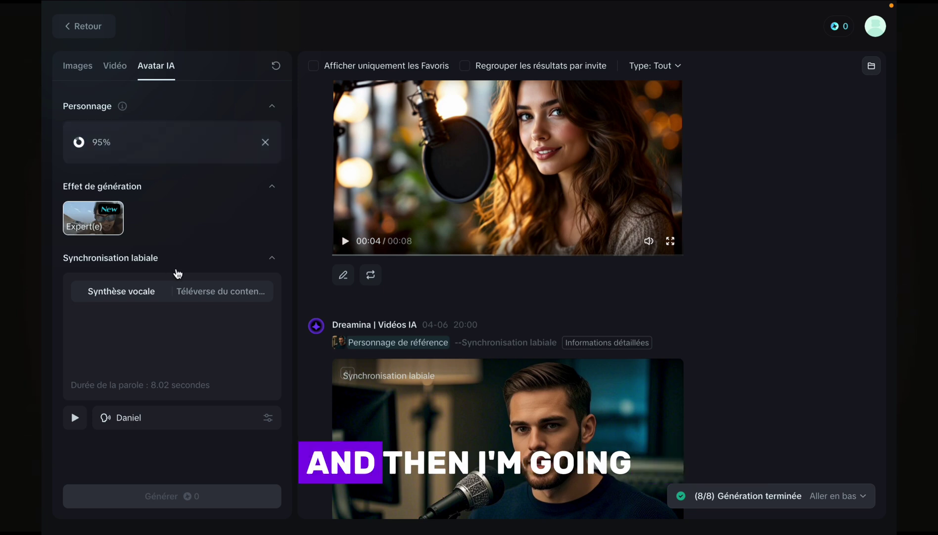
{"action": "left_click", "coordinate": [193, 292]}
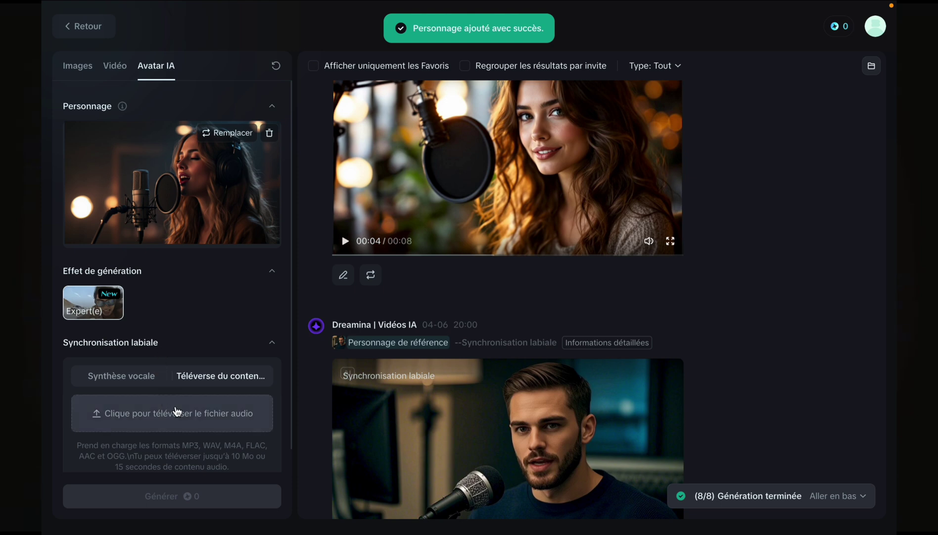
{"action": "left_click", "coordinate": [177, 412]}
{"action": "scroll", "coordinate": [381, 203], "scroll_direction": "down", "scroll_amount": 8}
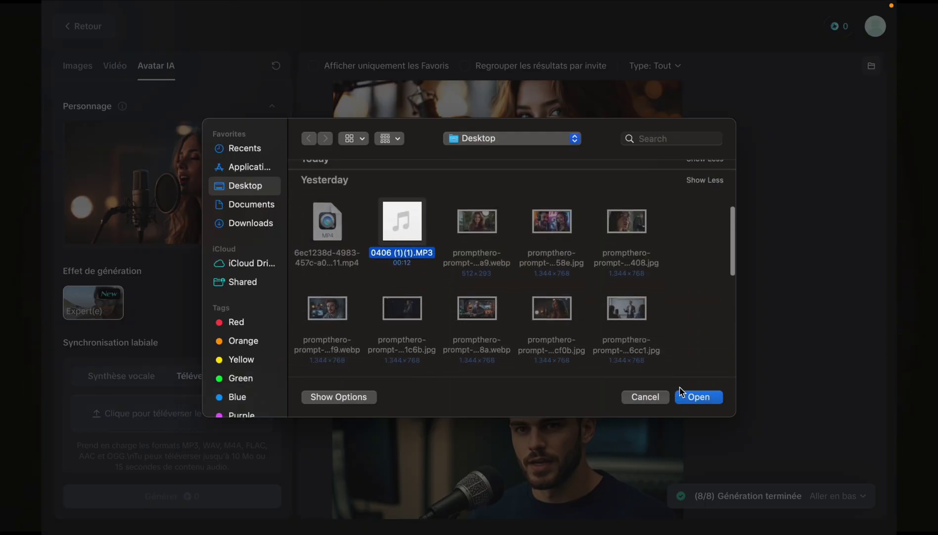
{"action": "left_click", "coordinate": [680, 391]}
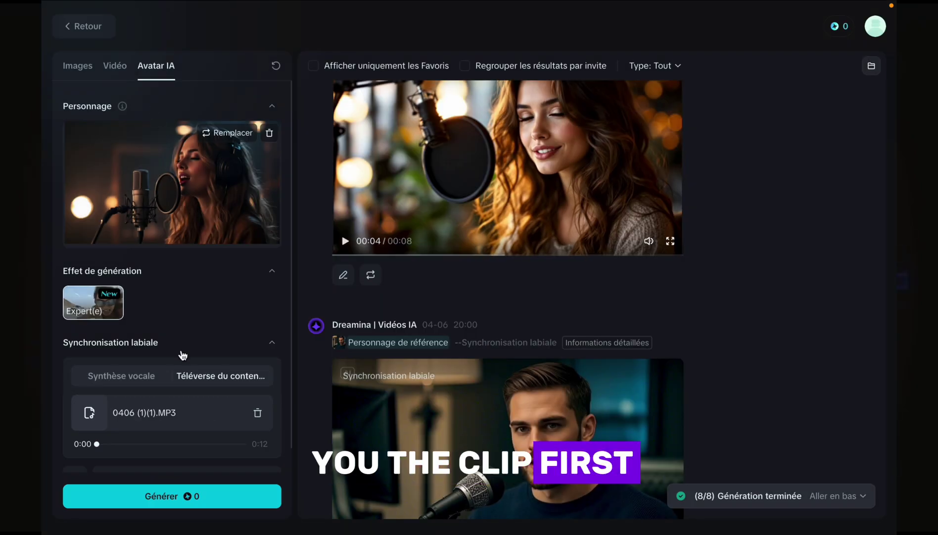
Play the uploaded song clip and generate the singing woman's lip-synced video.
{"action": "scroll", "coordinate": [148, 411], "scroll_direction": "down", "scroll_amount": 1}
{"action": "left_click", "coordinate": [78, 452]}
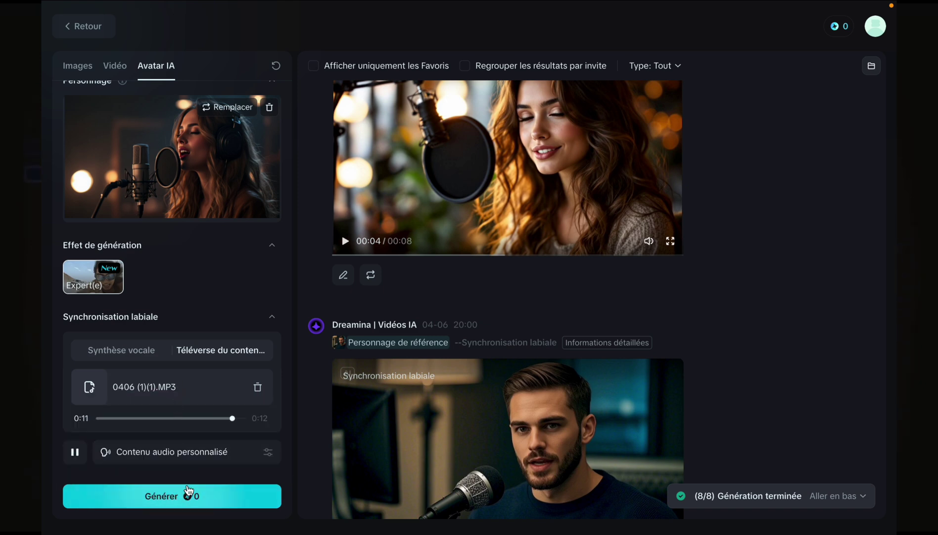
{"action": "left_click", "coordinate": [181, 504]}
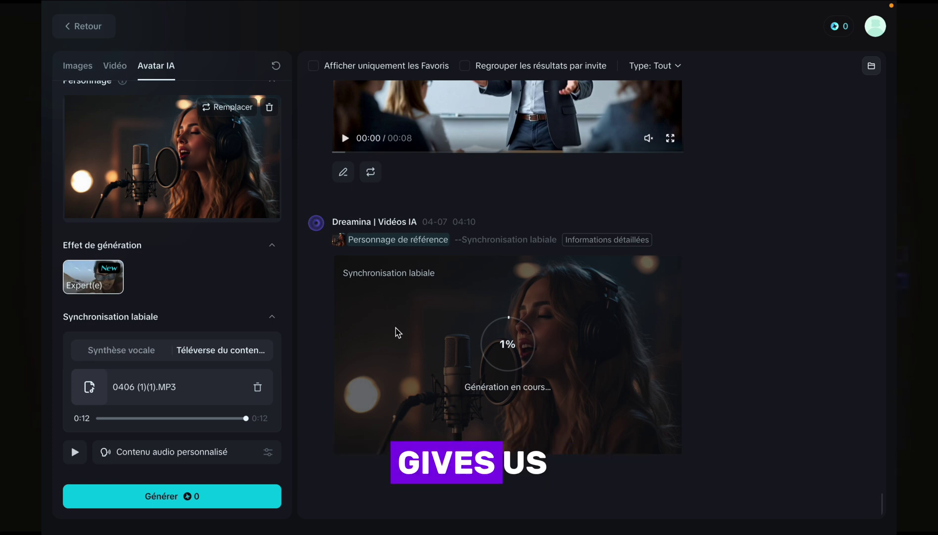
Find the earlier lip-sync video of the woman singing with headphones and watch it in the enlarged viewer.
{"action": "scroll", "coordinate": [444, 297], "scroll_direction": "up", "scroll_amount": 10}
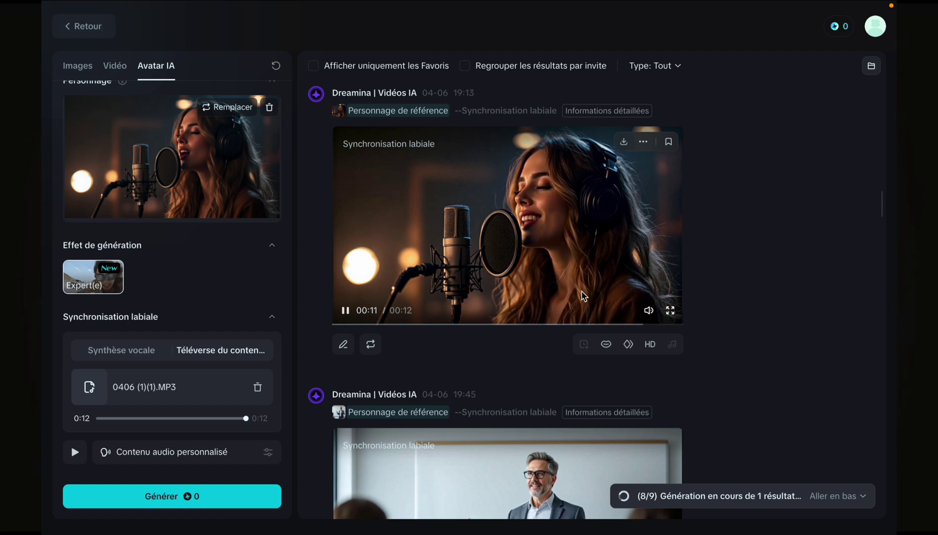
{"action": "left_click", "coordinate": [671, 311]}
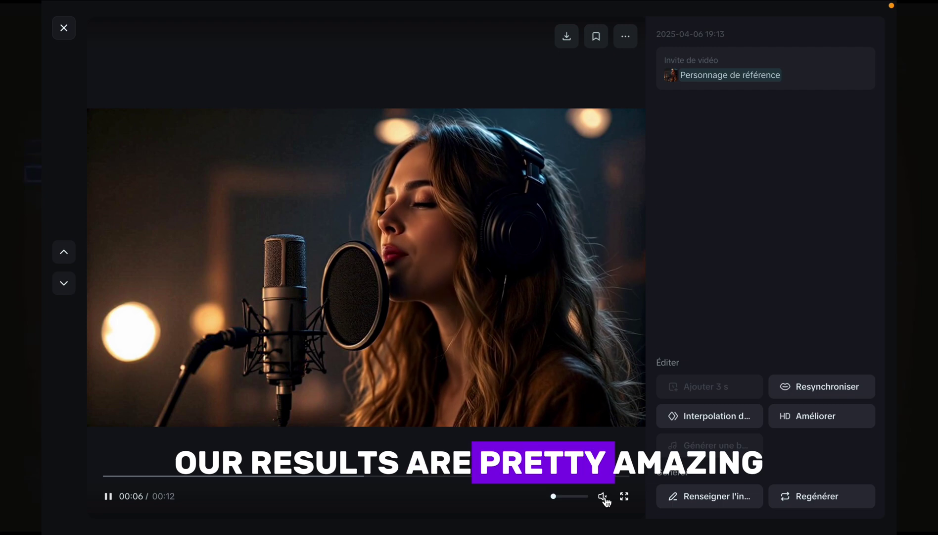
{"action": "left_click", "coordinate": [603, 496]}
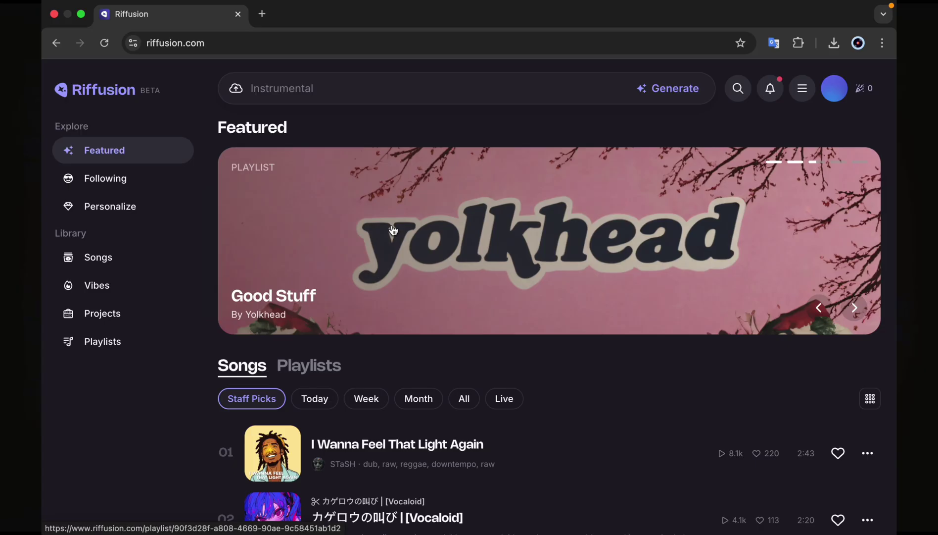
Switch to Riffusion and browse its list of featured songs.
{"action": "scroll", "coordinate": [393, 230], "scroll_direction": "down", "scroll_amount": 8}
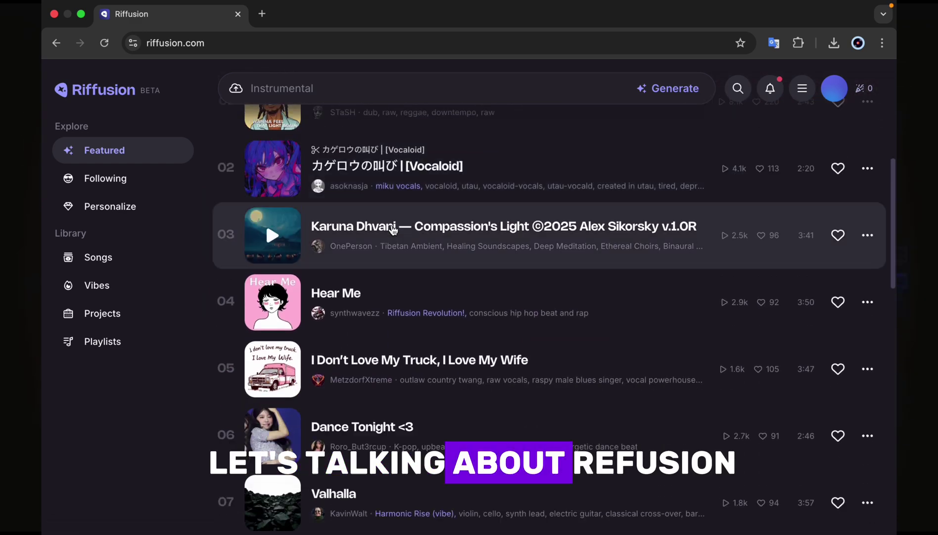
{"action": "scroll", "coordinate": [393, 230], "scroll_direction": "down", "scroll_amount": 6}
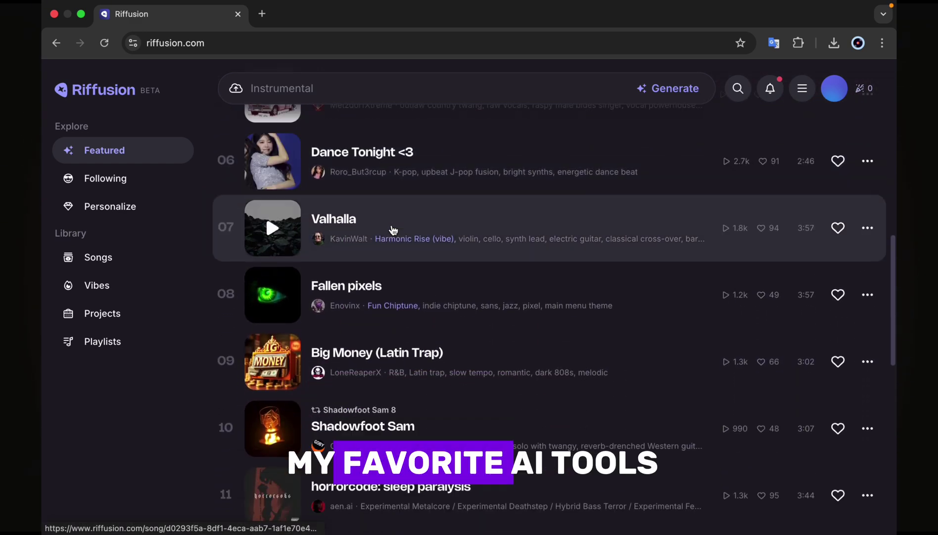
{"action": "scroll", "coordinate": [393, 230], "scroll_direction": "down", "scroll_amount": 4}
{"action": "scroll", "coordinate": [393, 230], "scroll_direction": "up", "scroll_amount": 13}
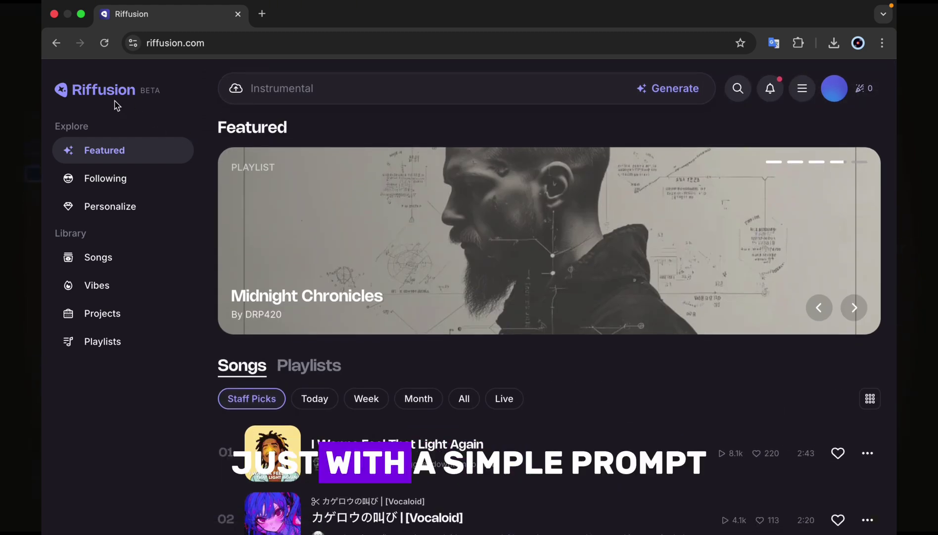
Open the Riffusion music creator and look at its Prompt and Compose modes.
{"action": "left_click", "coordinate": [276, 90]}
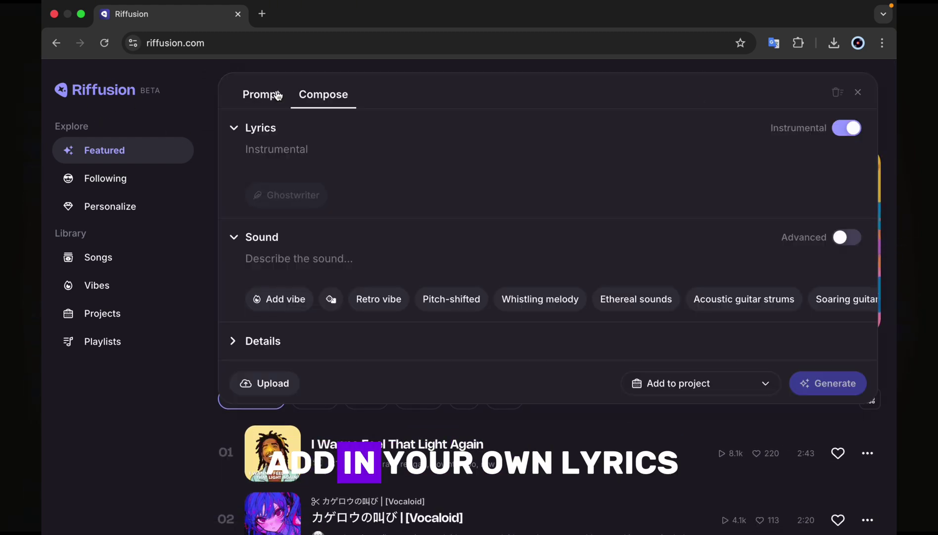
{"action": "left_click", "coordinate": [274, 99]}
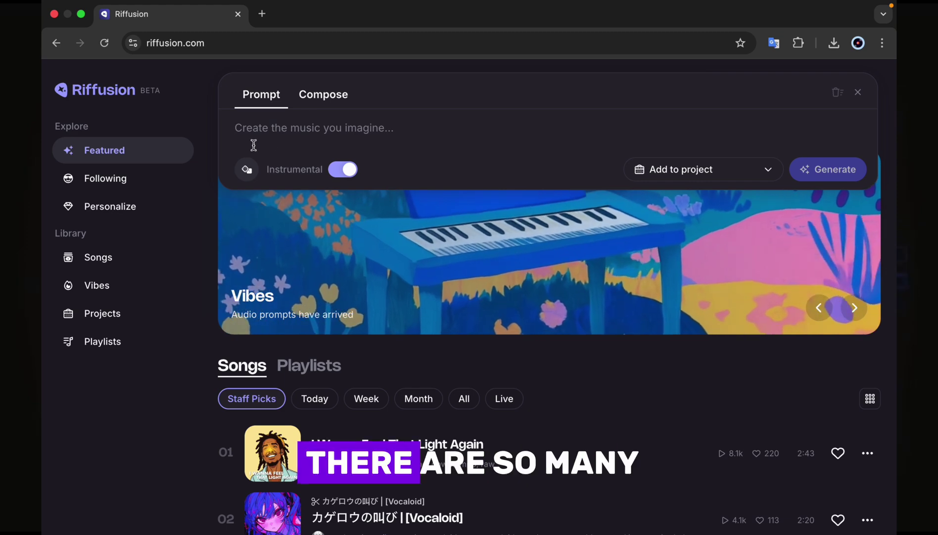
{"action": "left_click", "coordinate": [324, 97]}
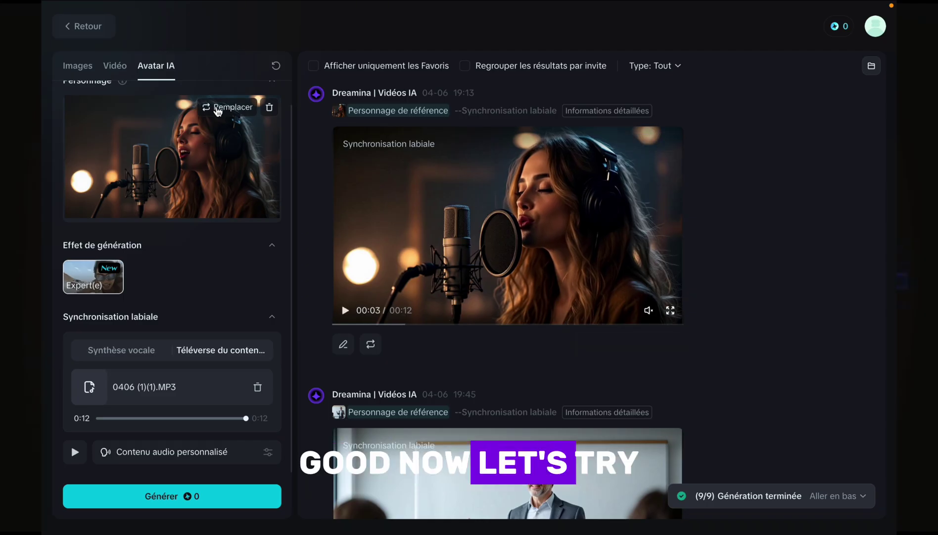
Switch back to Dreamina and replace the avatar character with the image of the hooded rapper from the Downloads folder.
{"action": "left_click", "coordinate": [227, 107]}
{"action": "left_click", "coordinate": [251, 223]}
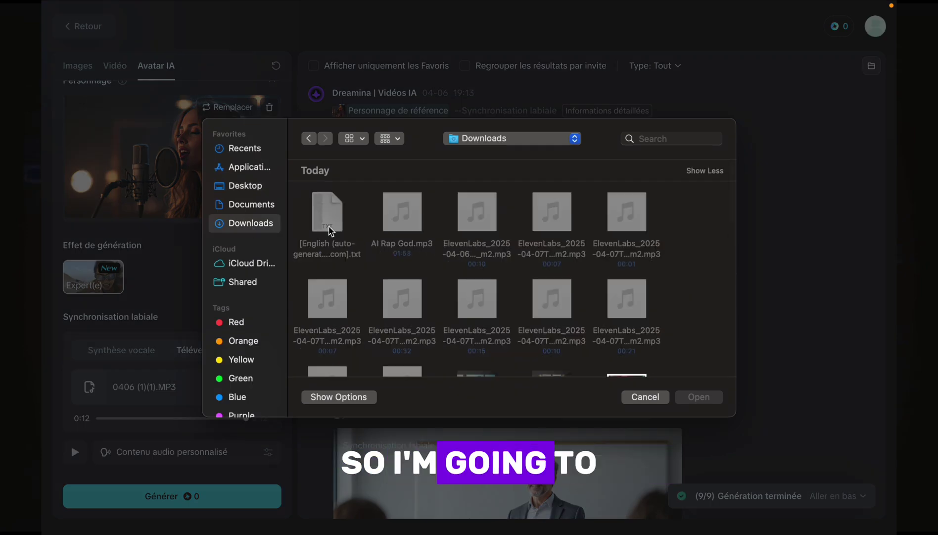
{"action": "scroll", "coordinate": [413, 245], "scroll_direction": "down", "scroll_amount": 3}
{"action": "left_click", "coordinate": [644, 240]}
{"action": "double_click", "coordinate": [646, 239]}
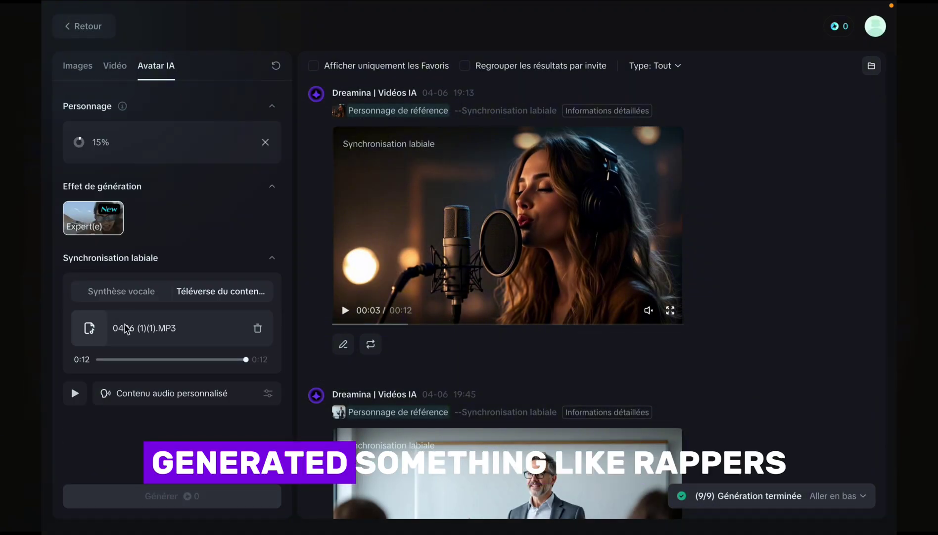
Remove the current lip-sync audio and upload 0407.MP3 from the Desktop in its place.
{"action": "left_click", "coordinate": [257, 328]}
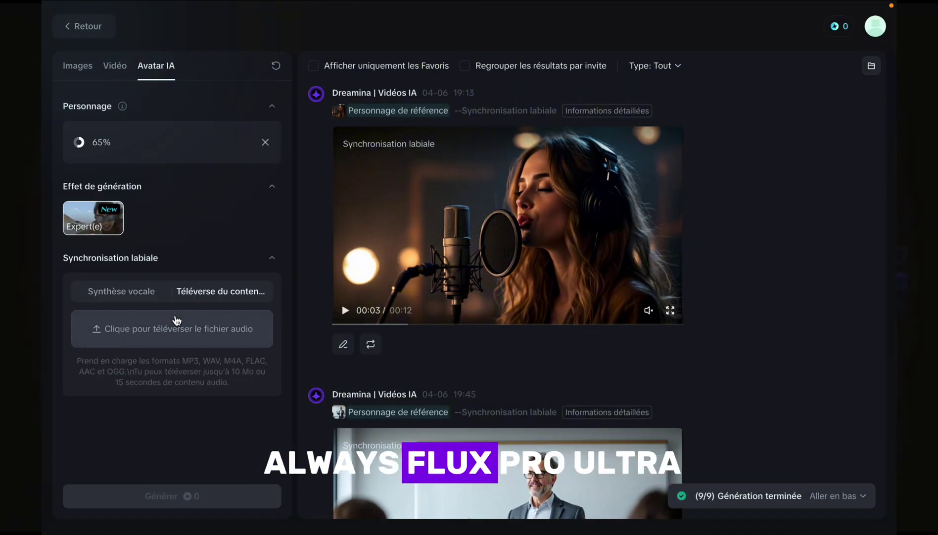
{"action": "left_click", "coordinate": [177, 320]}
{"action": "left_click", "coordinate": [328, 213]}
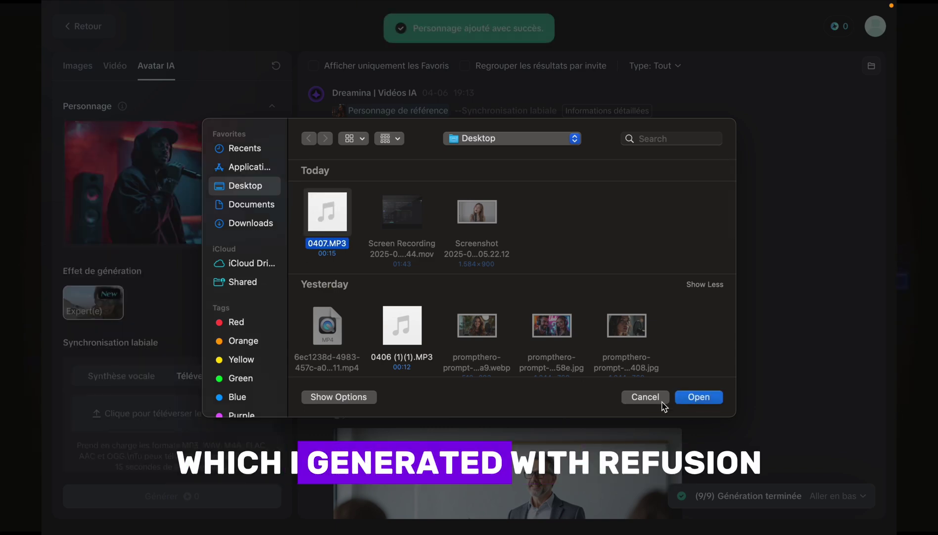
{"action": "left_click", "coordinate": [690, 398]}
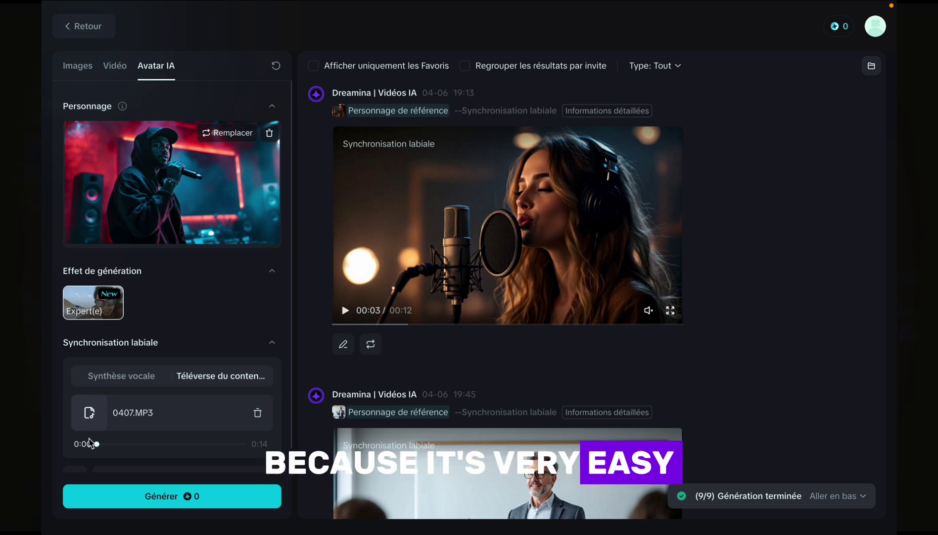
Generate the rapper's lip-synced video and open the finished result for viewing.
{"action": "scroll", "coordinate": [92, 440], "scroll_direction": "down", "scroll_amount": 1}
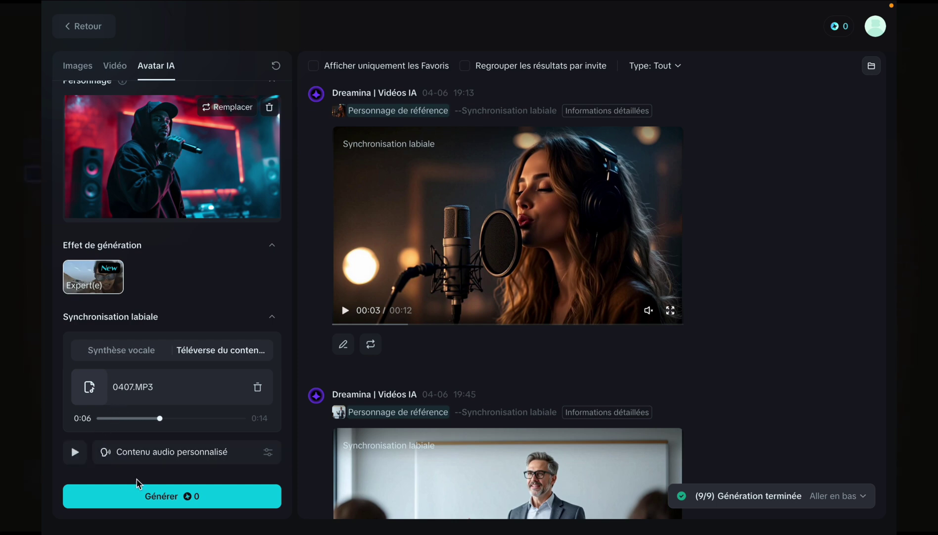
{"action": "left_click", "coordinate": [146, 497]}
{"action": "mouse_move", "coordinate": [404, 329]}
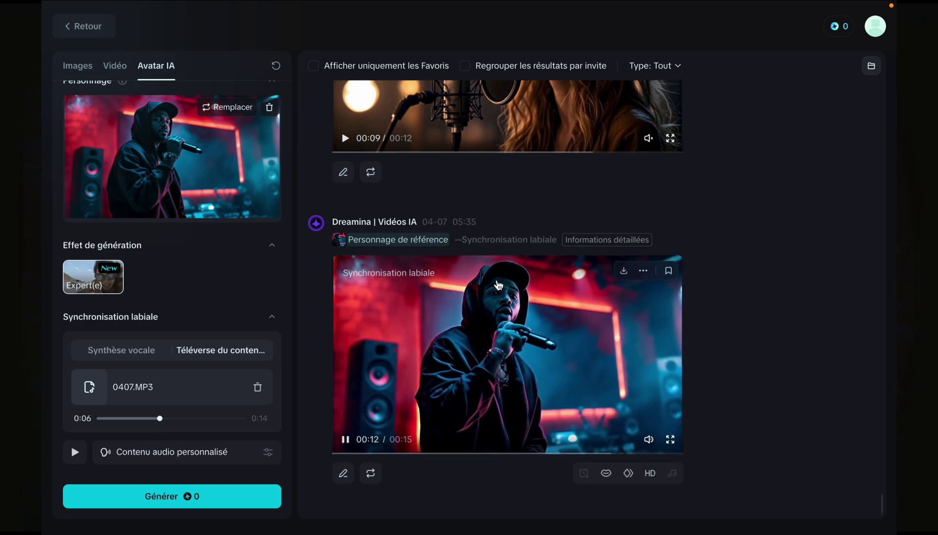
{"action": "left_click", "coordinate": [447, 339]}
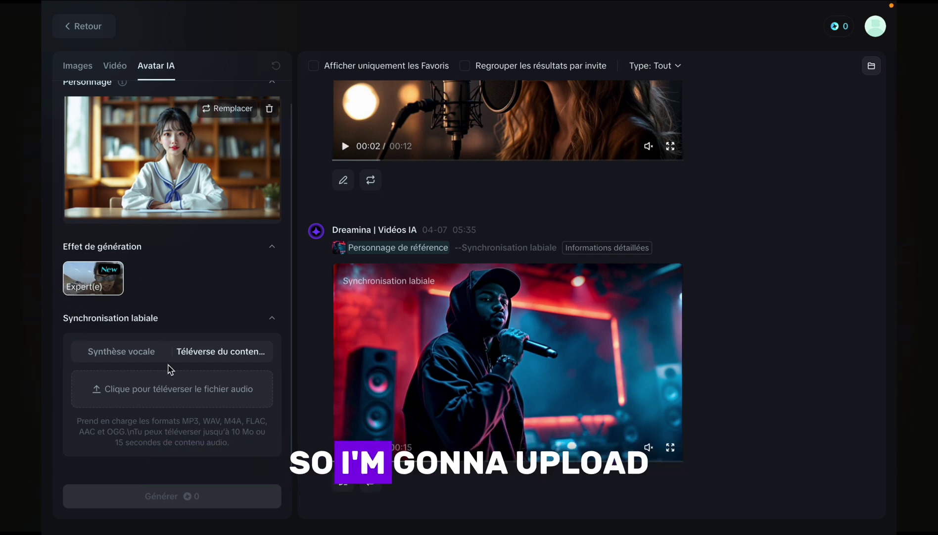
Upload 202504071757.mp3 as the lip-sync audio for the young woman in the sailor-collar uniform and play the clip.
{"action": "left_click", "coordinate": [174, 391]}
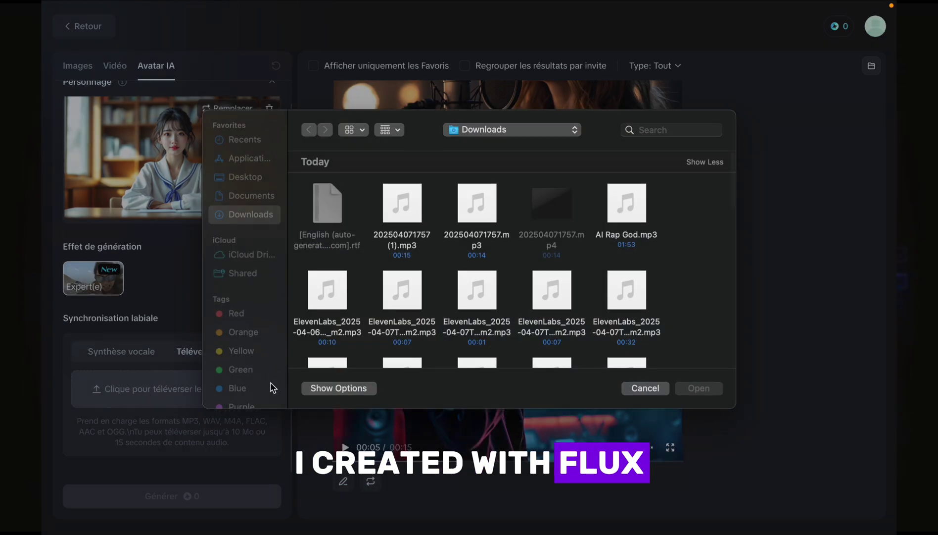
{"action": "left_click", "coordinate": [463, 219]}
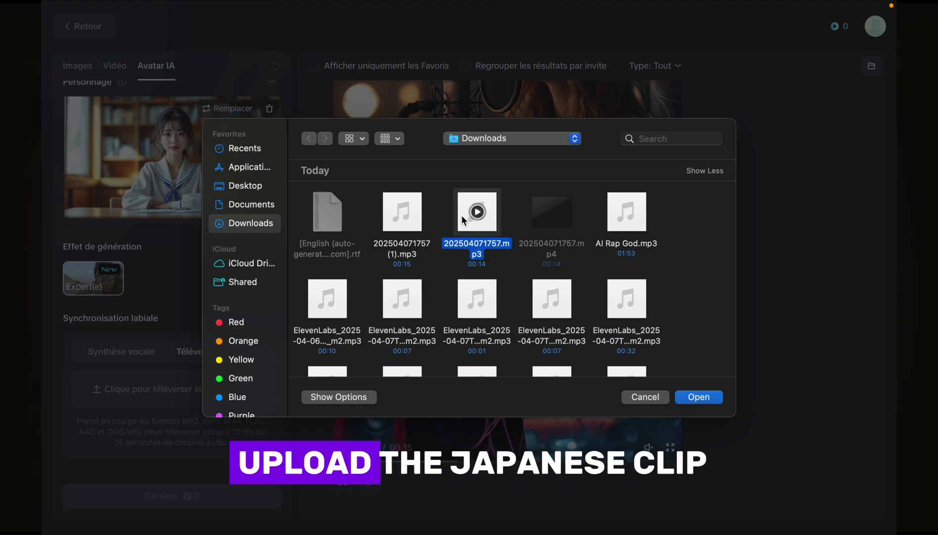
{"action": "double_click", "coordinate": [462, 220]}
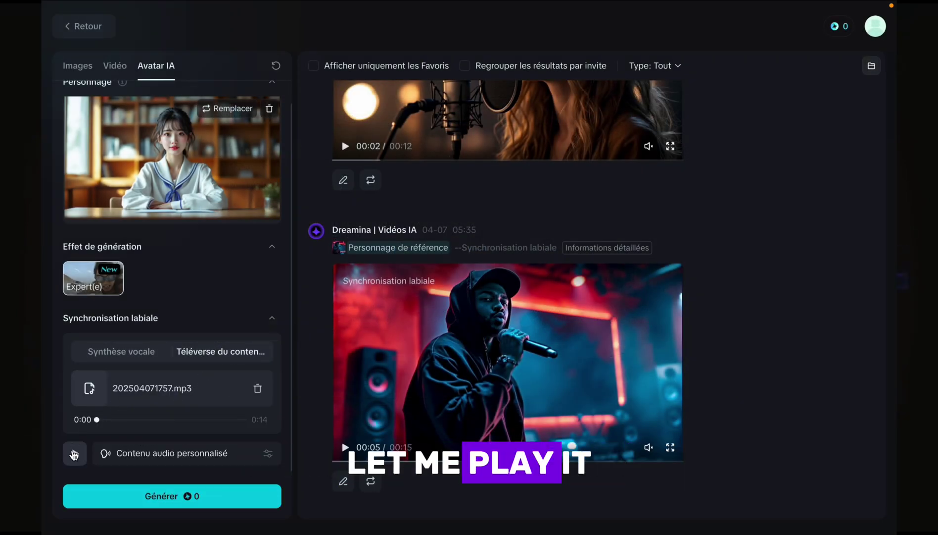
{"action": "left_click", "coordinate": [74, 454]}
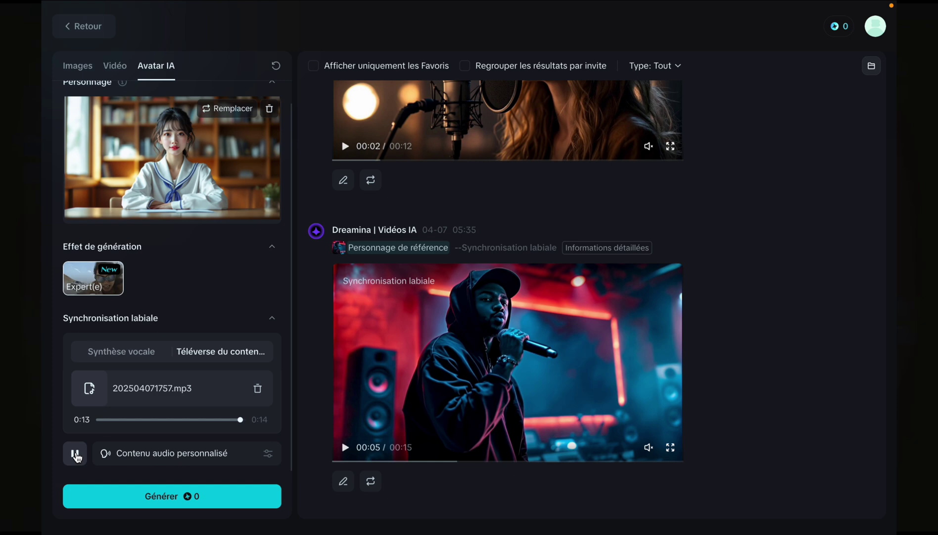
Generate the lip-synced video of the young woman in front of the bookshelves, watch it enlarged and close the viewer.
{"action": "left_click", "coordinate": [178, 503]}
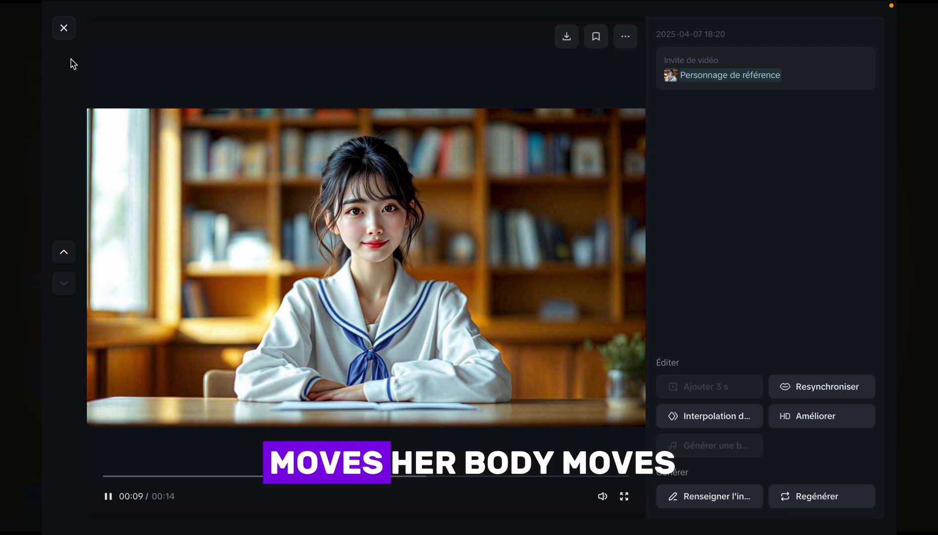
{"action": "left_click", "coordinate": [63, 31]}
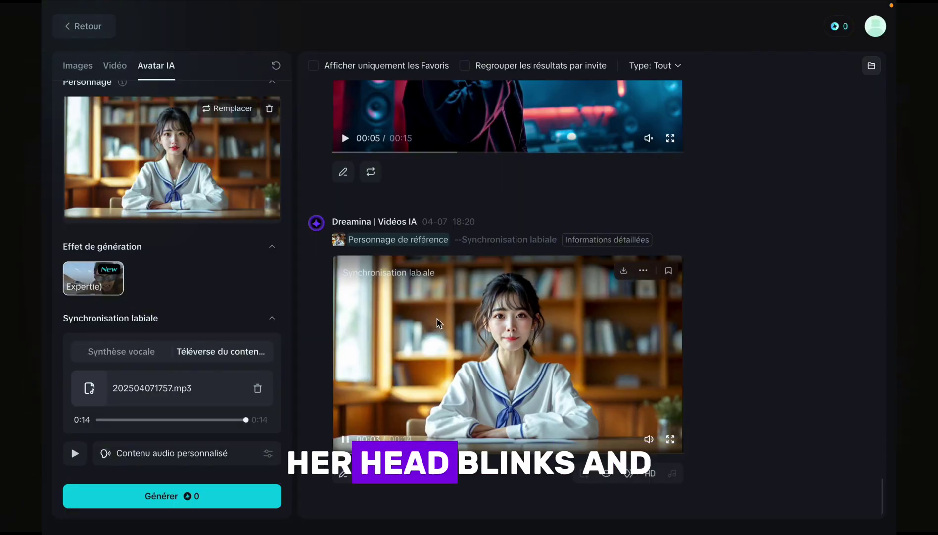